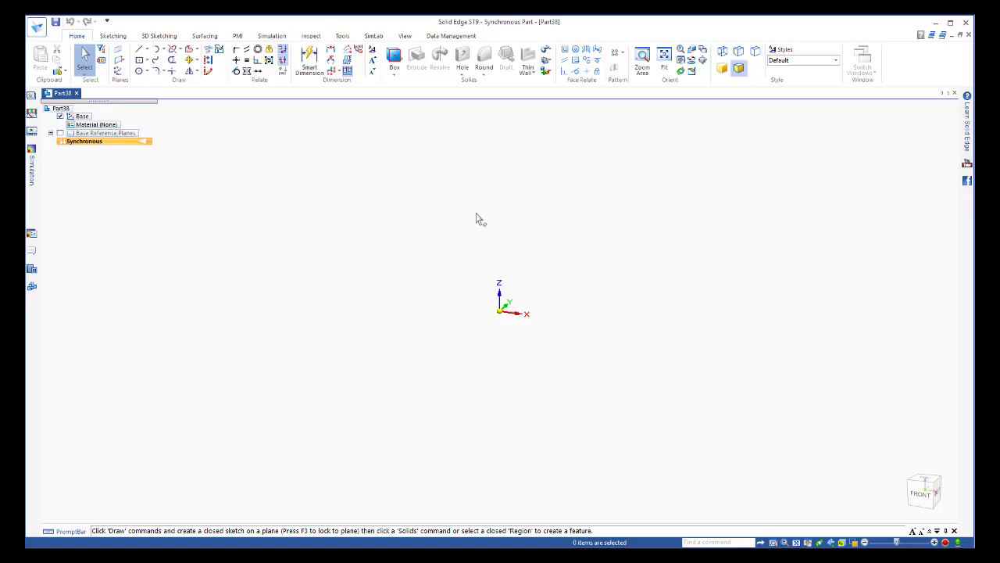
Step: Draw a closed, slanted four-sided line outline and view it from the front
left_click(143, 52)
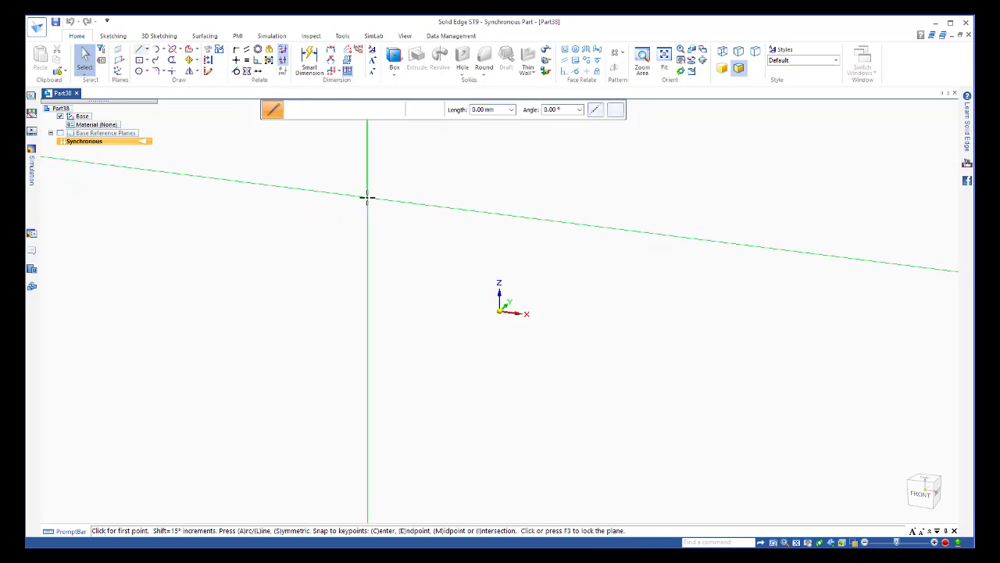
left_click(367, 198)
left_click(293, 381)
left_click(719, 457)
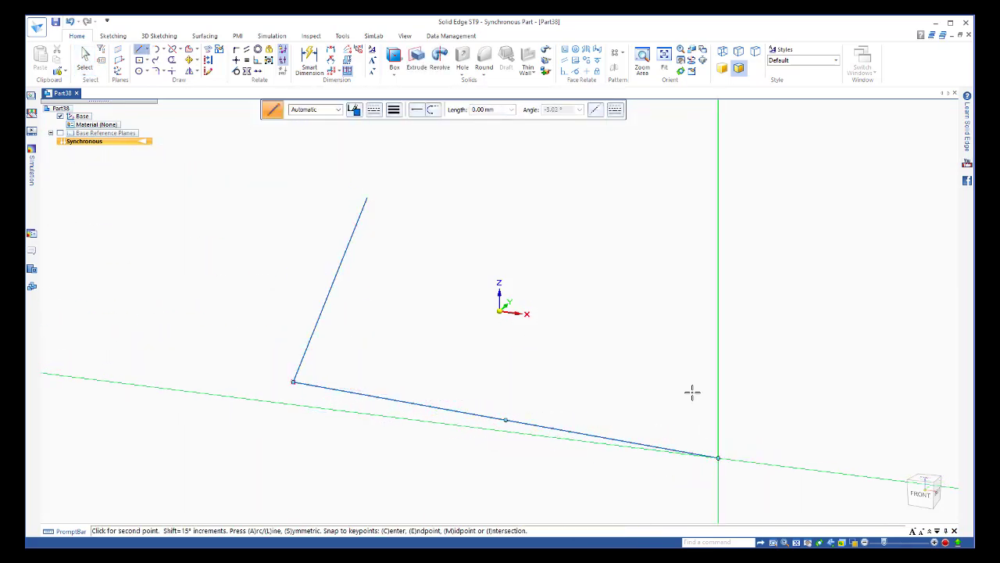
left_click(671, 260)
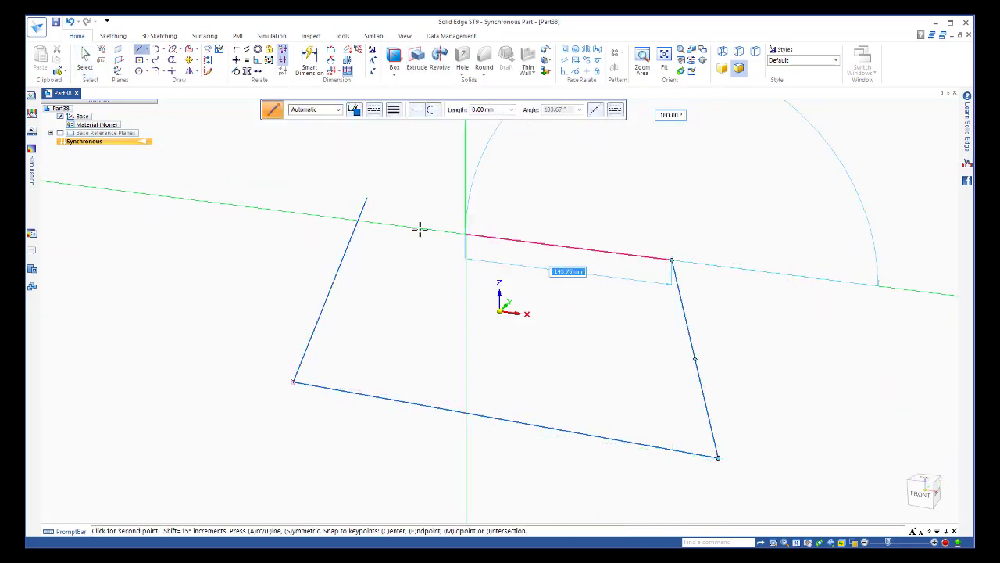
left_click(366, 198)
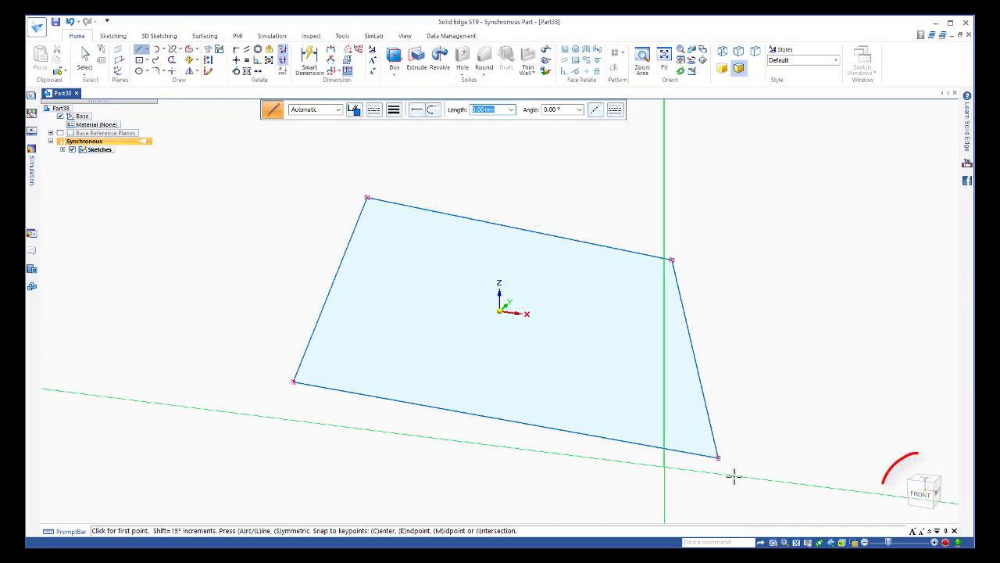
left_click(922, 492)
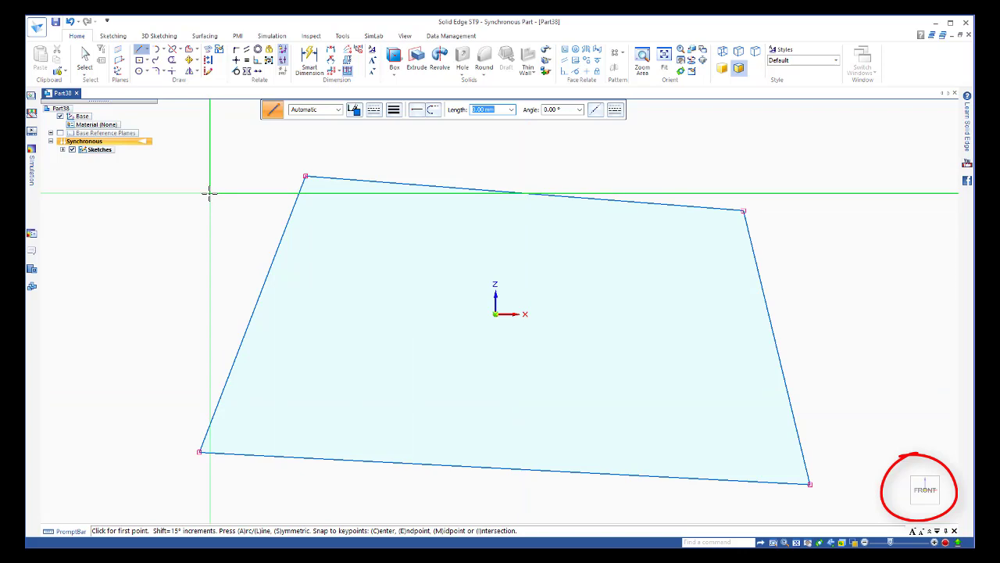
Step: Make the bottom edge horizontal and adjacent edges perpendicular, squaring the outline into a rectangle
left_click(236, 61)
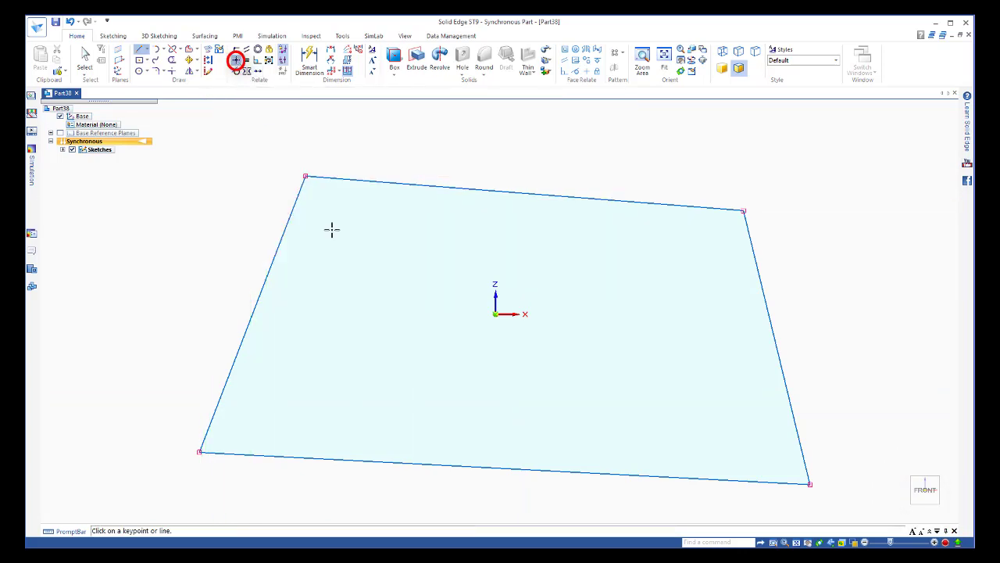
left_click(647, 473)
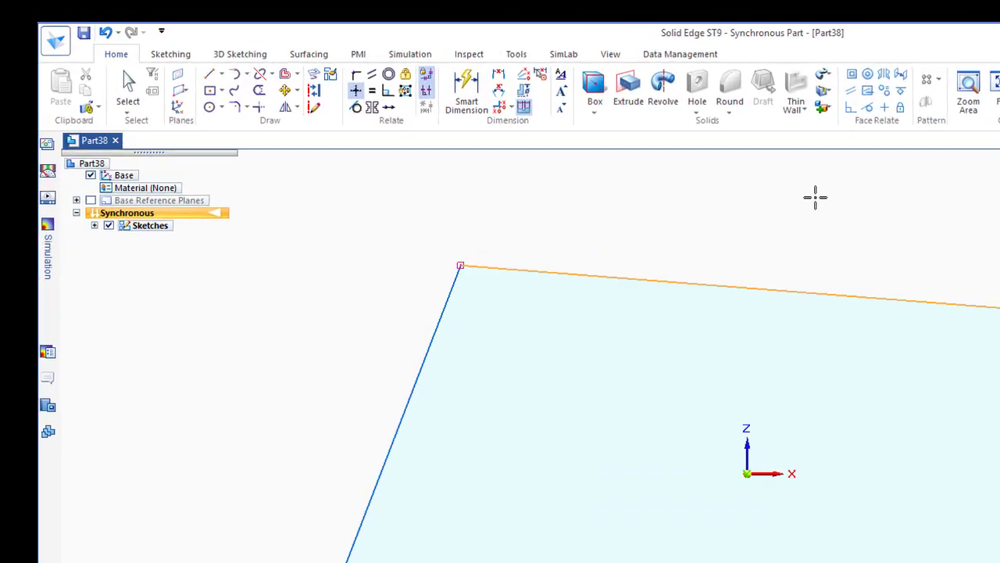
left_click(257, 60)
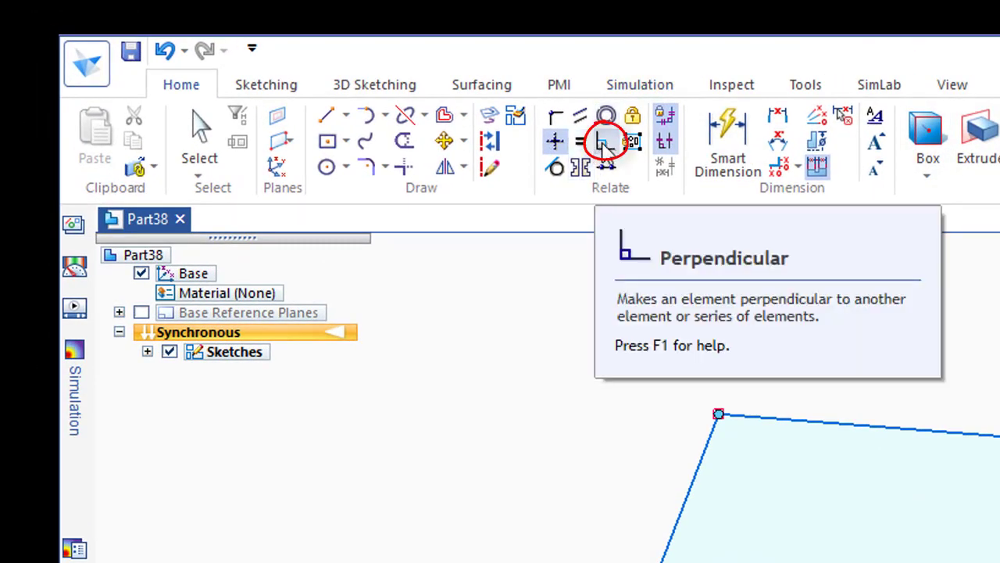
left_click(795, 226)
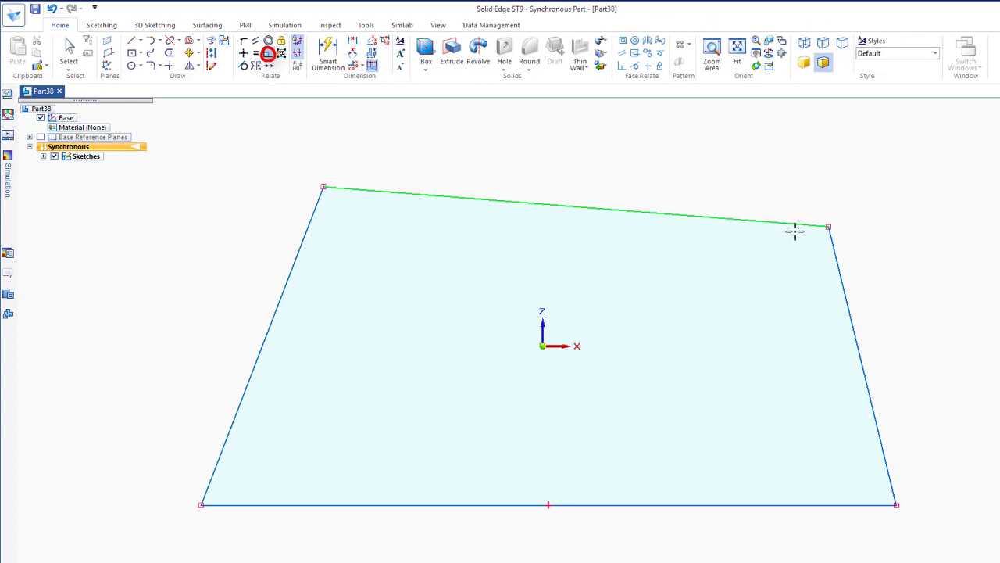
left_click(832, 241)
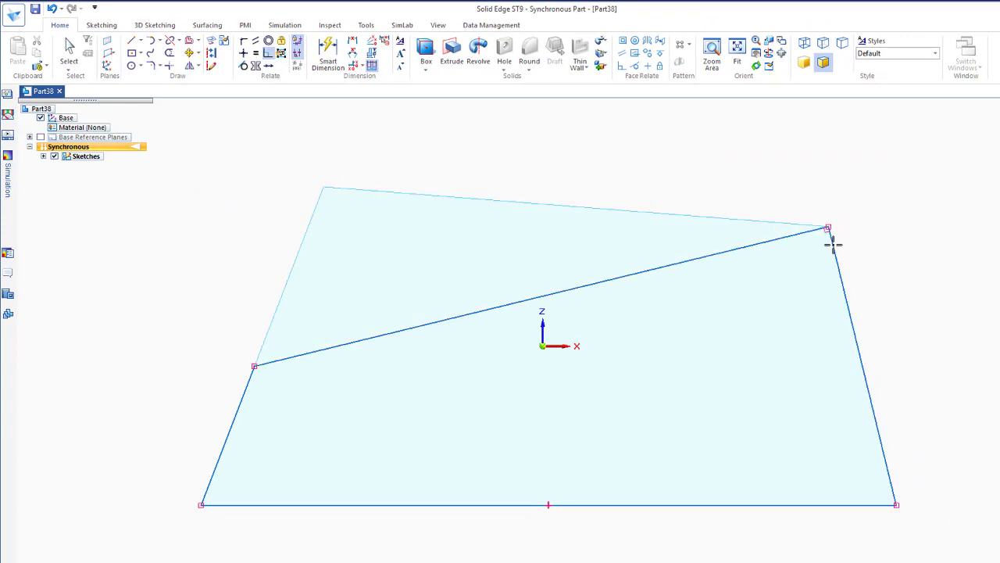
left_click(249, 380)
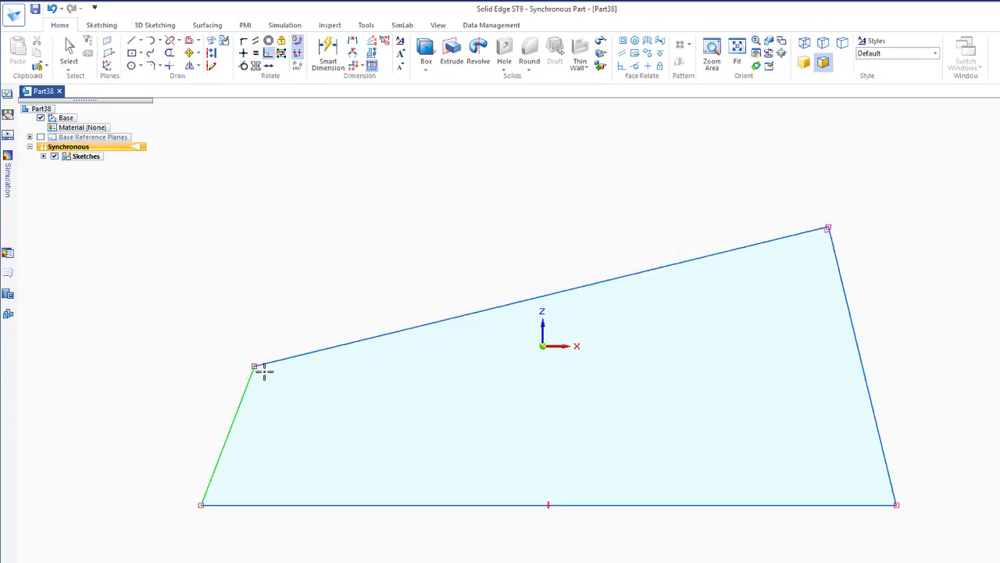
left_click(272, 361)
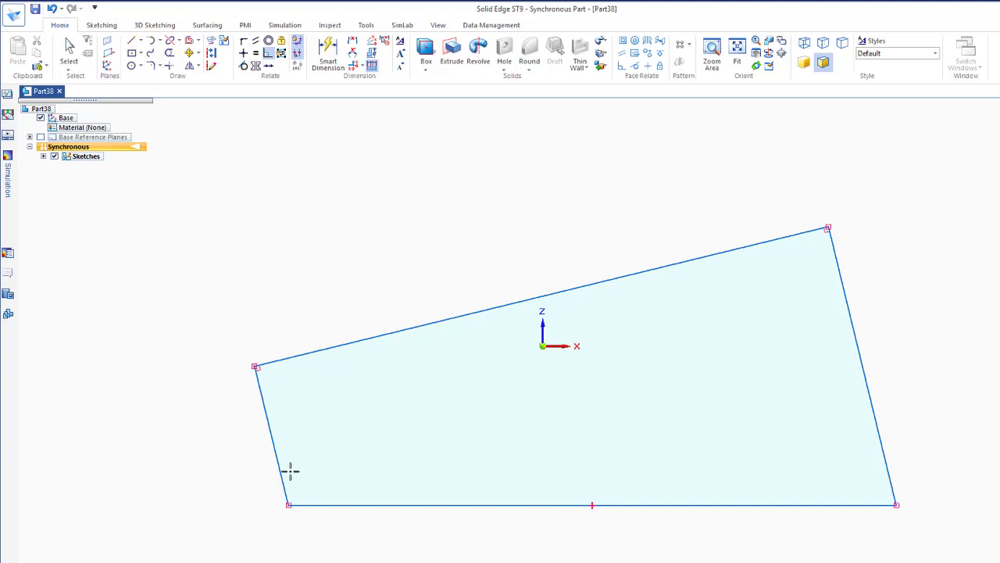
left_click(887, 473)
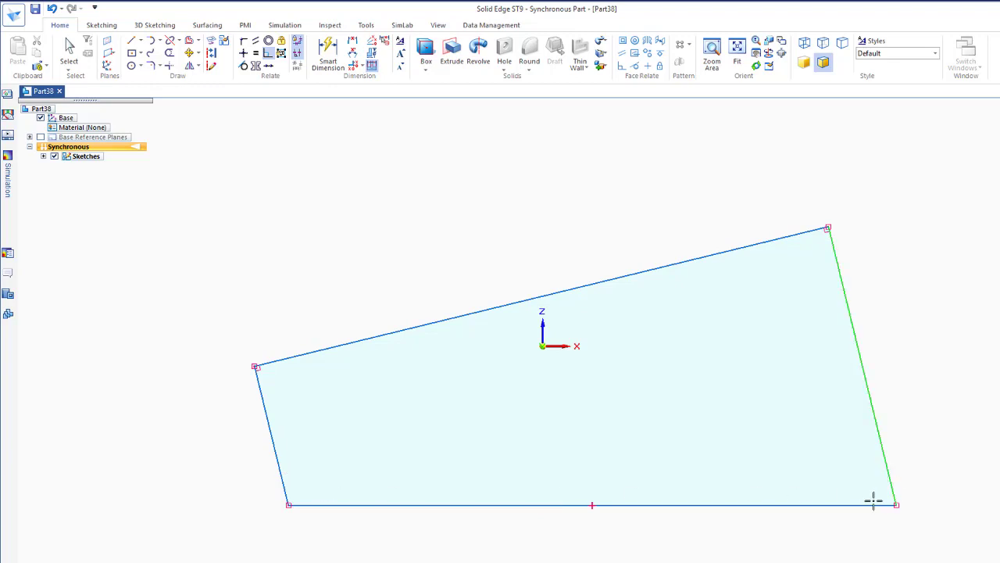
left_click(872, 504)
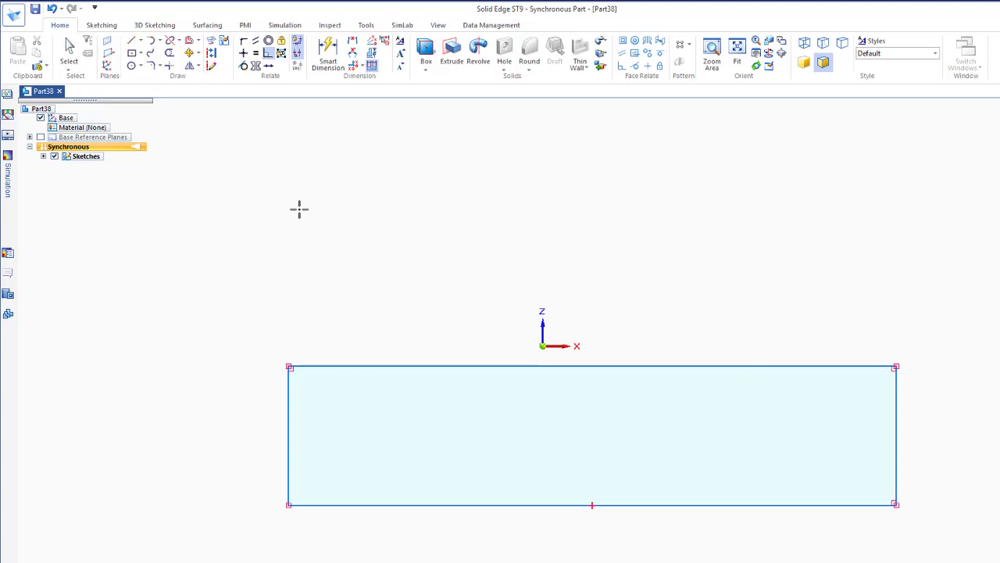
Step: Draw a separate diagonal line above the rectangle
left_click(68, 51)
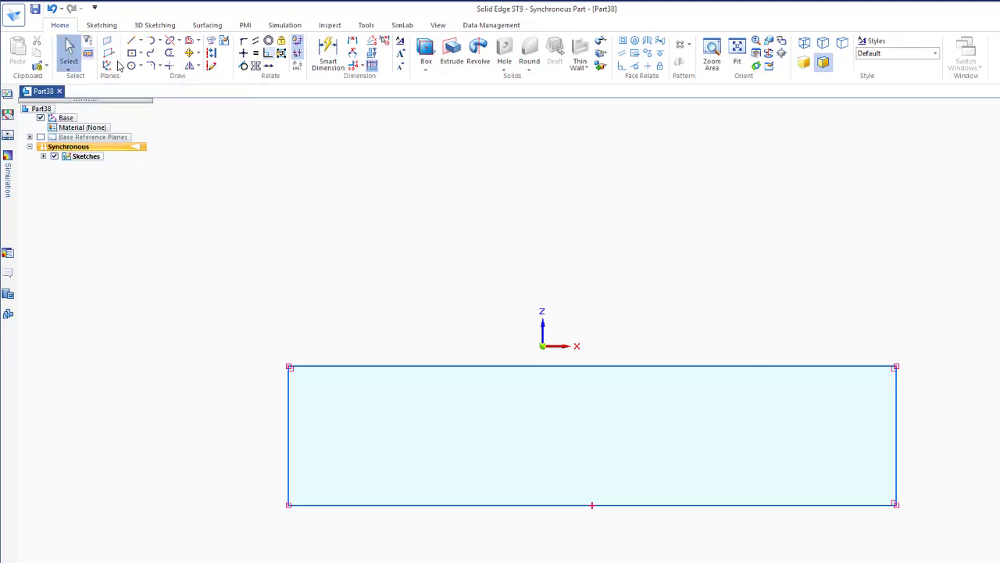
key("l")
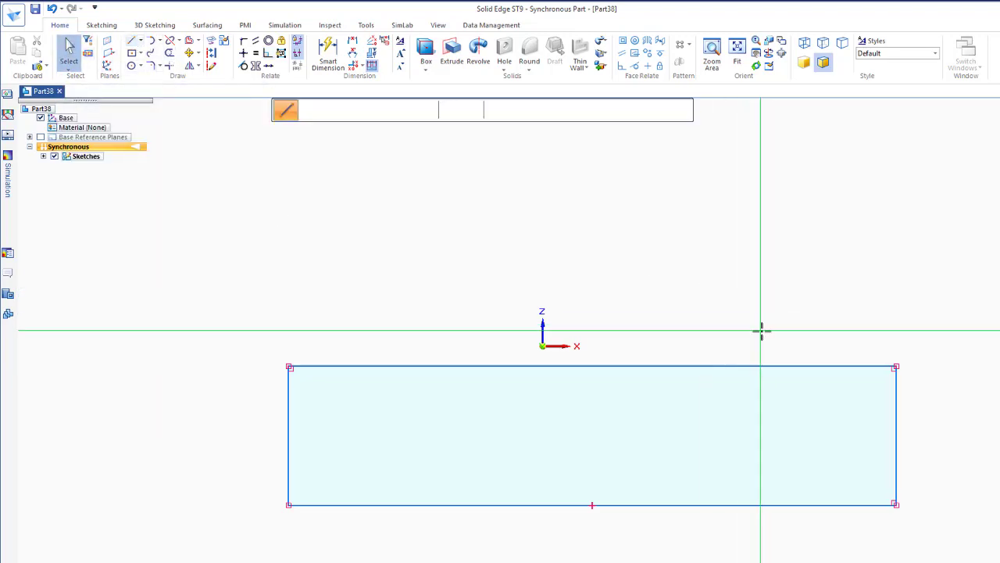
left_click(748, 305)
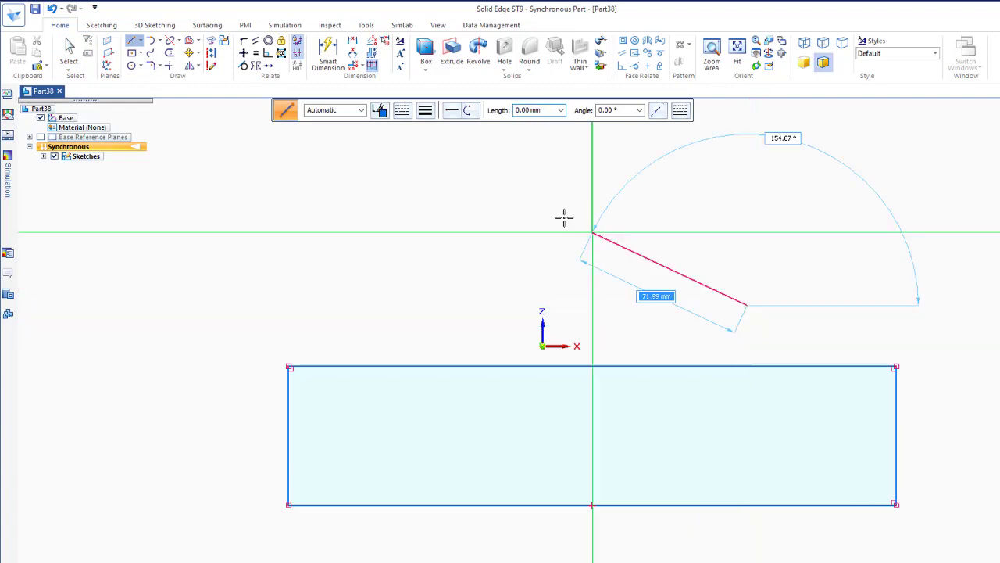
left_click(445, 165)
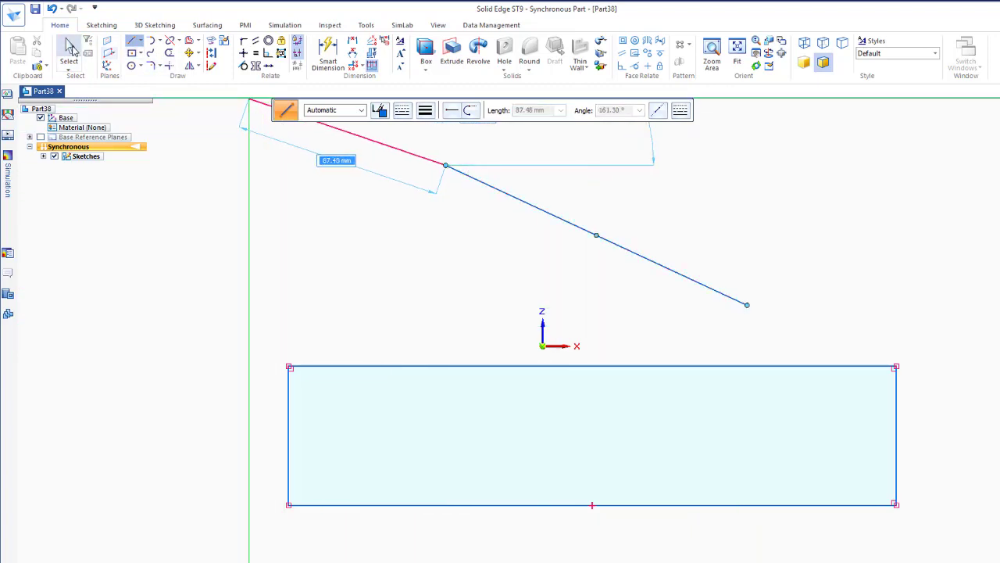
left_click(69, 51)
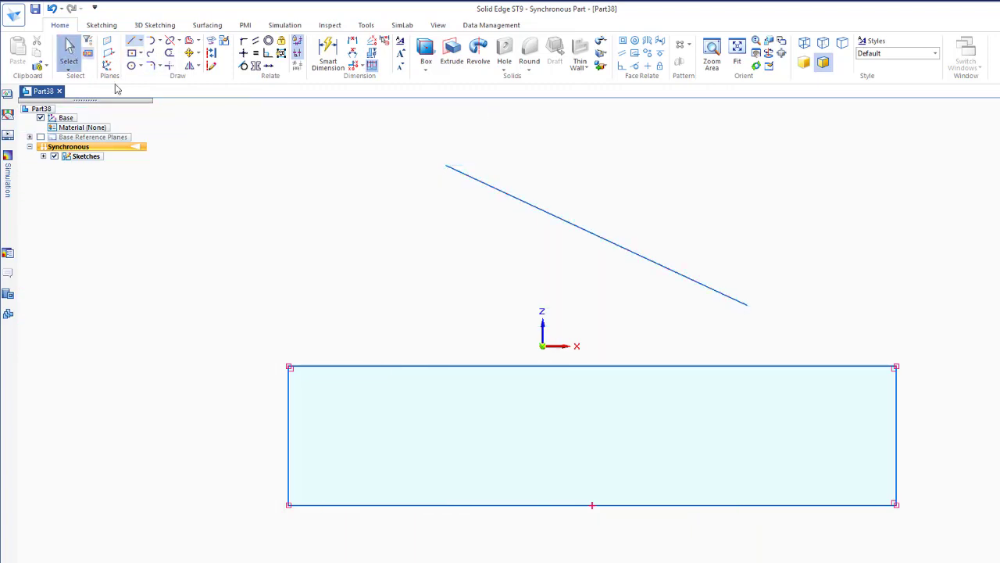
Step: Make the new line parallel to the rectangle's top edge
left_click(254, 42)
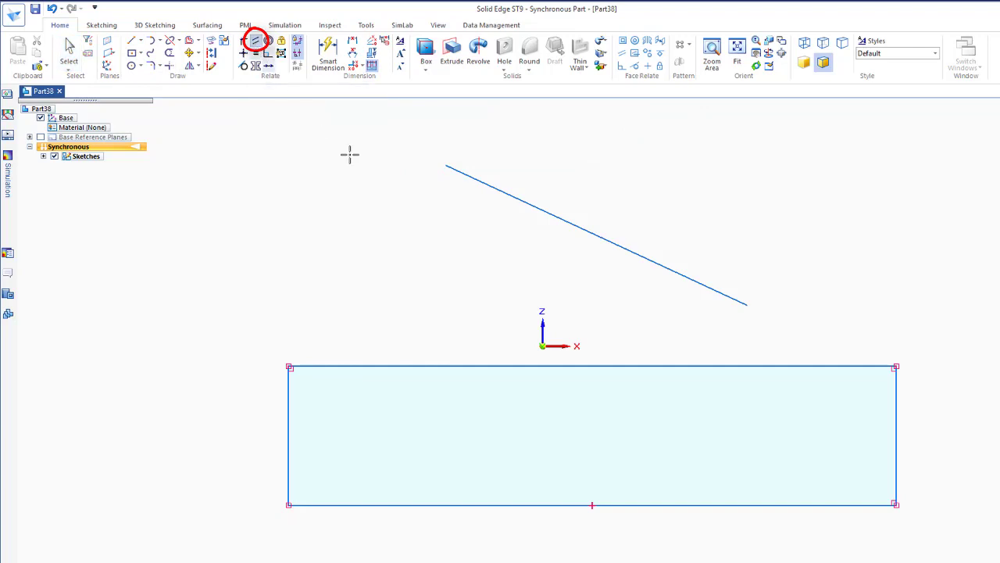
left_click(506, 195)
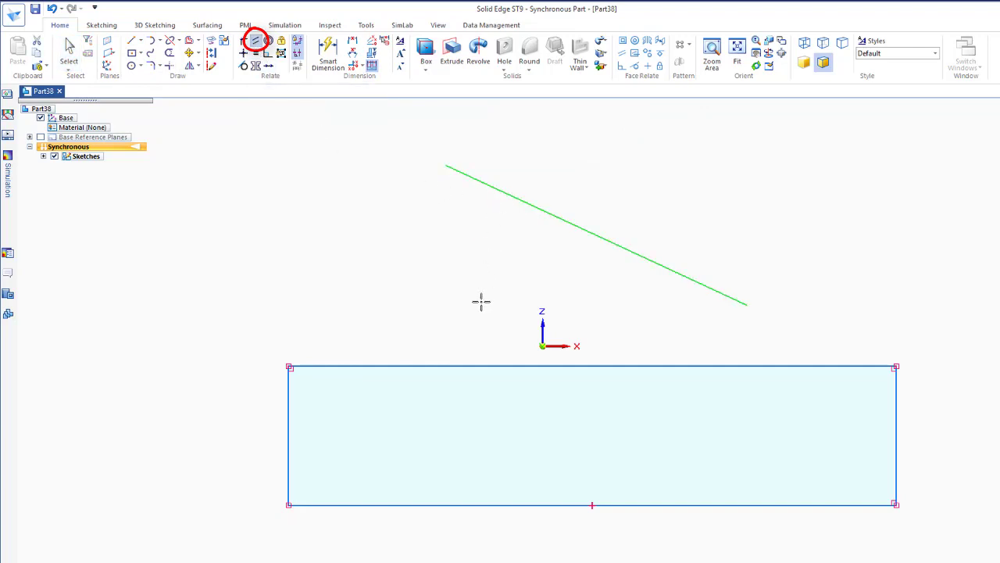
left_click(482, 365)
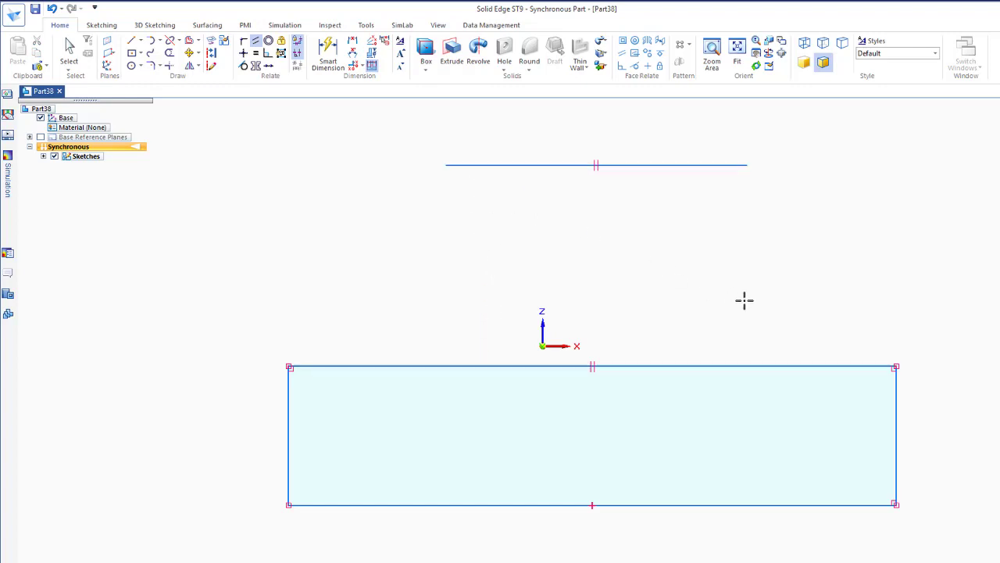
Step: Undo the parallel relation and lock the diagonal line's lower-right endpoint
left_click(51, 10)
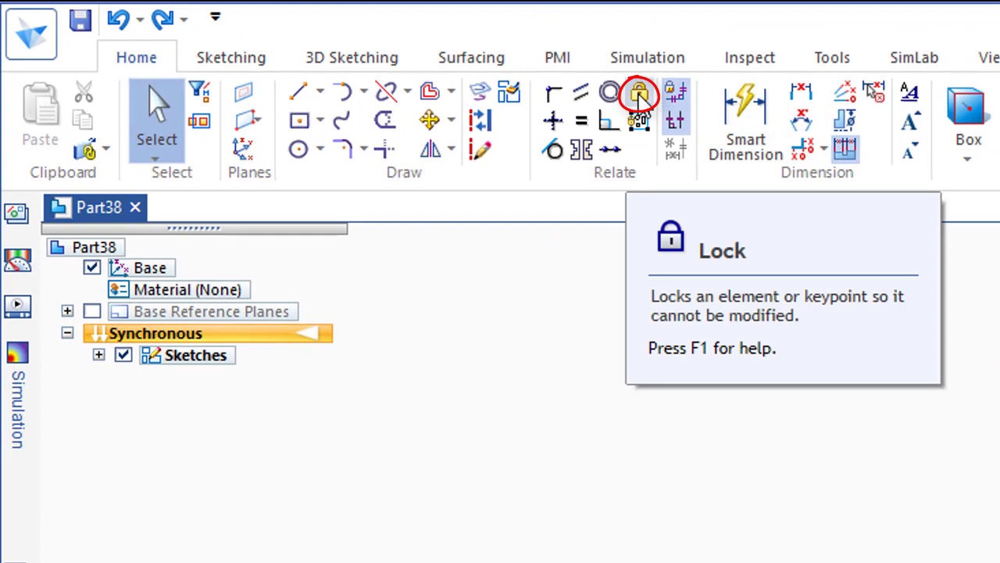
left_click(639, 95)
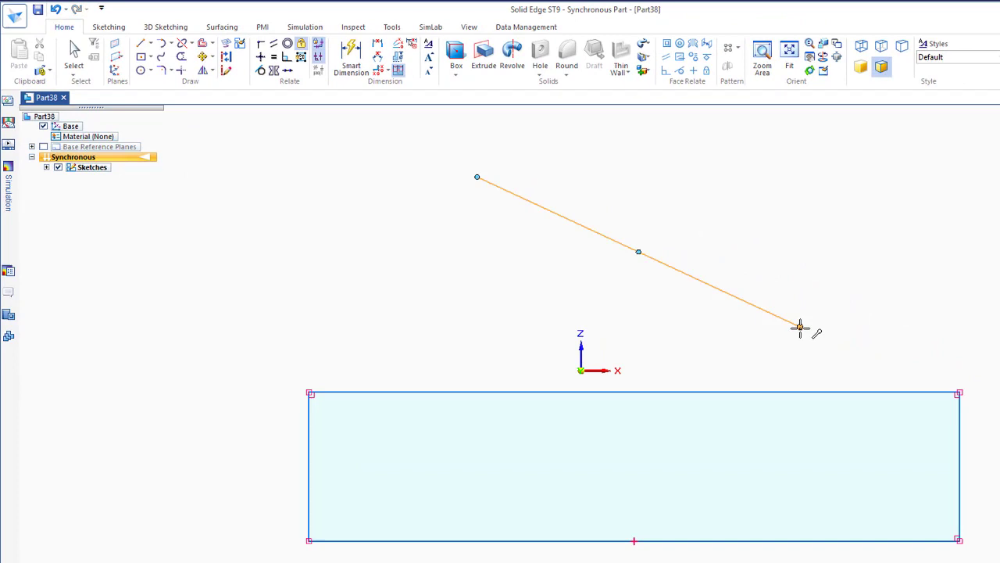
left_click(799, 327)
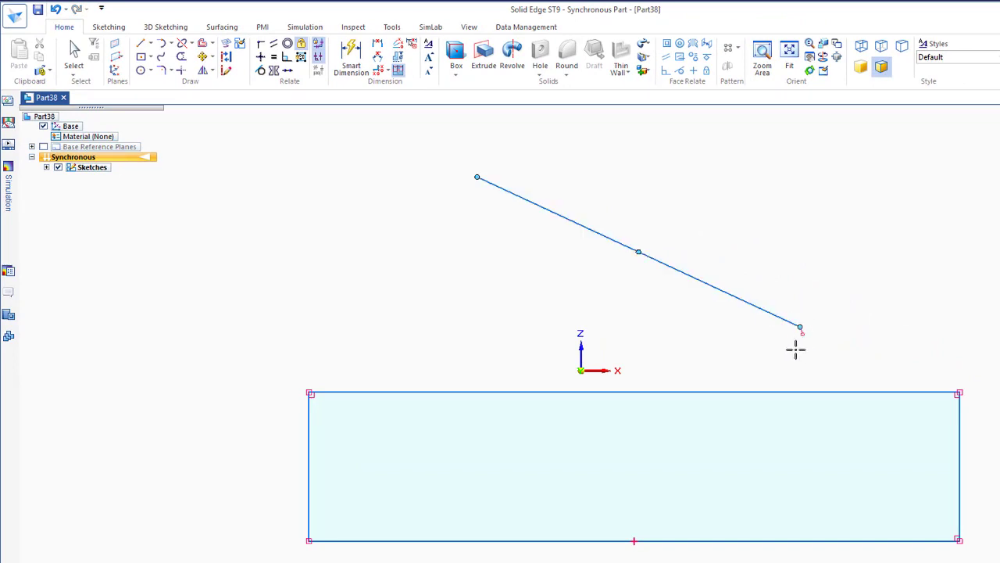
Step: Shorten the diagonal line by dragging its left end to about 106.65 mm
left_click(74, 51)
left_click(477, 179)
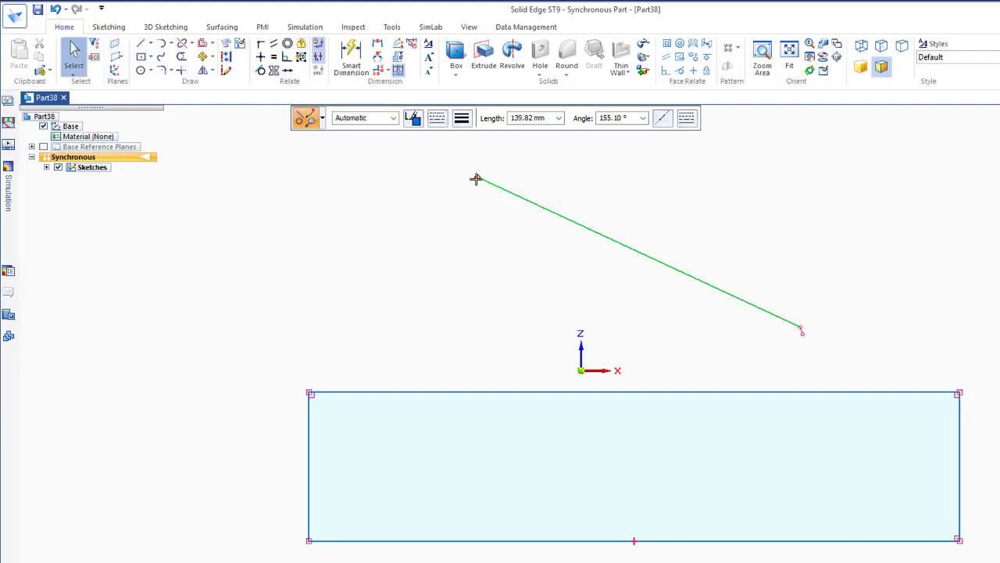
left_click_drag(477, 179, 573, 179)
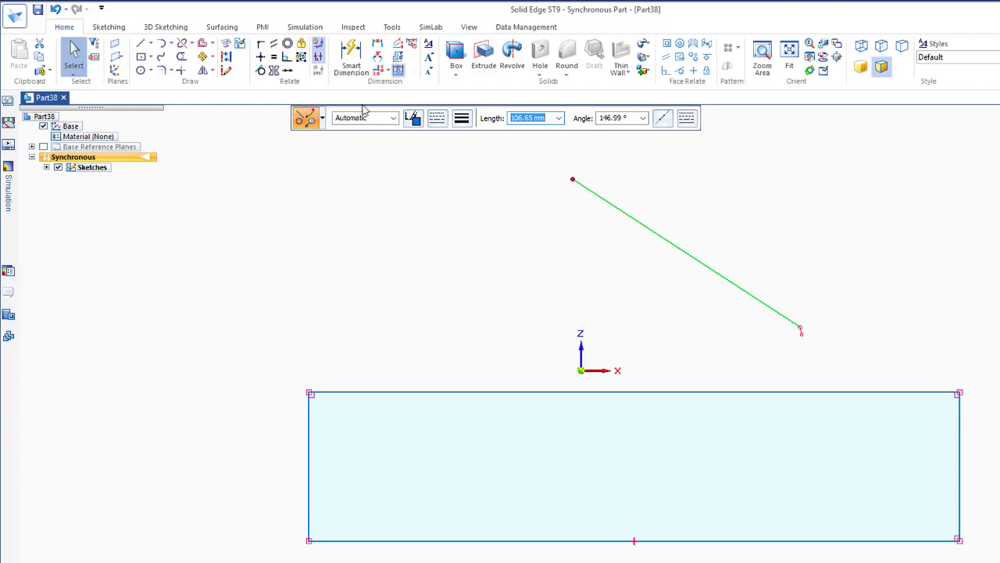
key("Escape")
Step: Make the upper line parallel to the rectangle's top edge, leaving it horizontal at 89.43 mm
left_click(273, 45)
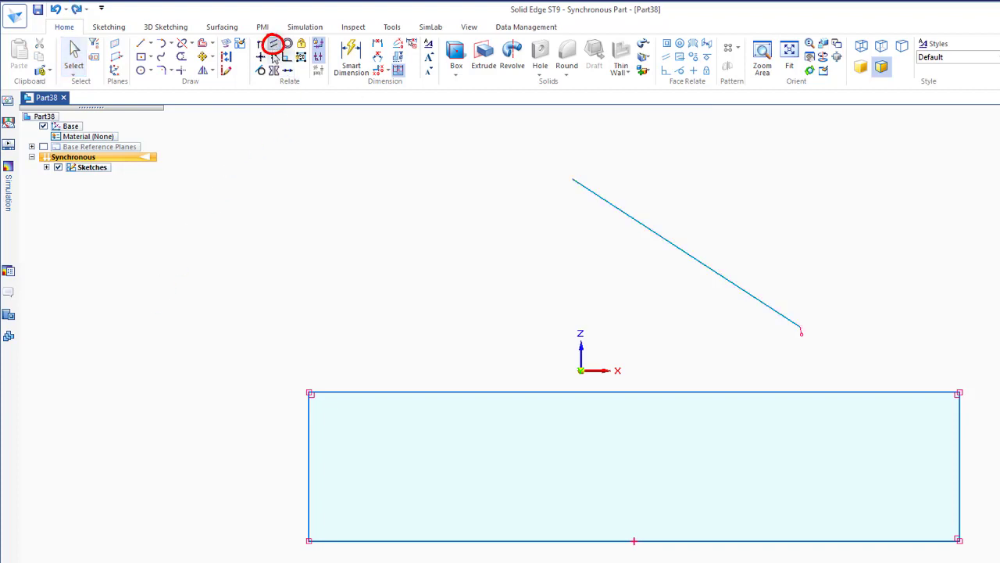
left_click(602, 201)
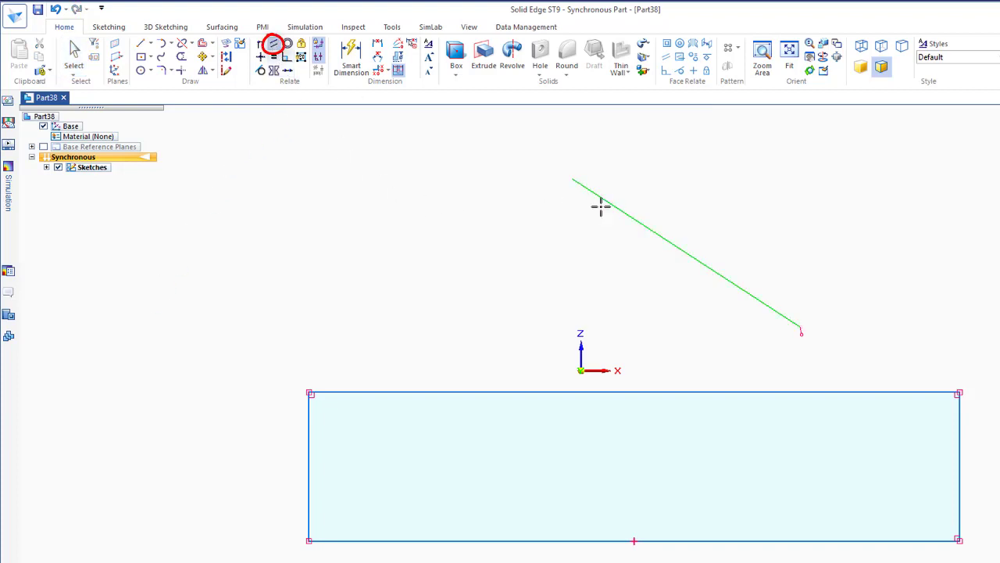
left_click(482, 392)
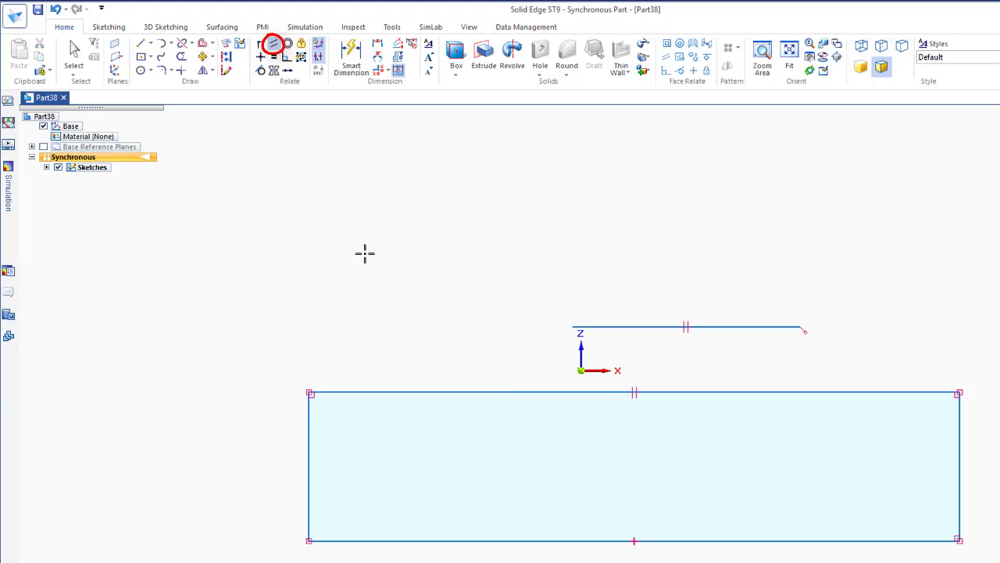
left_click(74, 56)
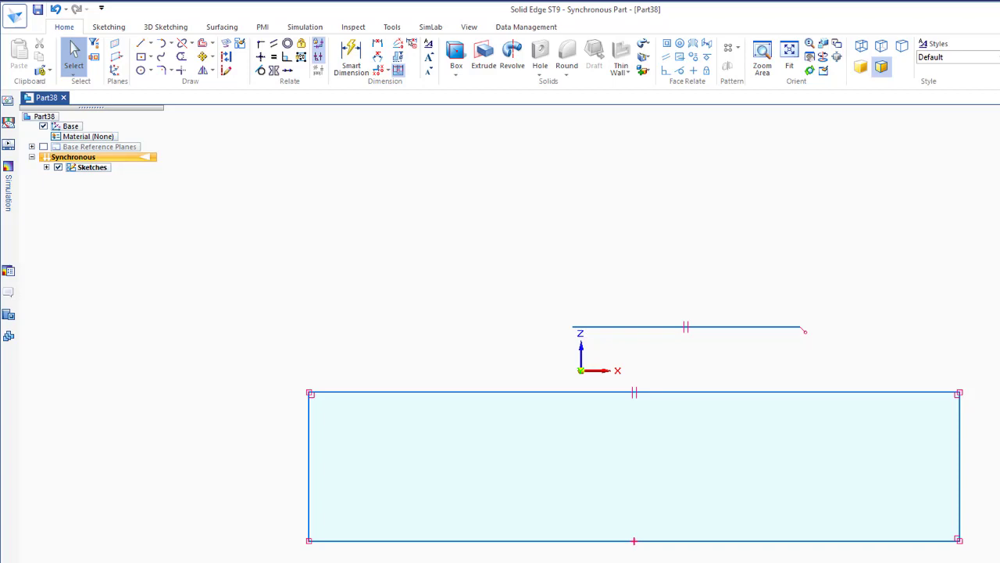
left_click(600, 327)
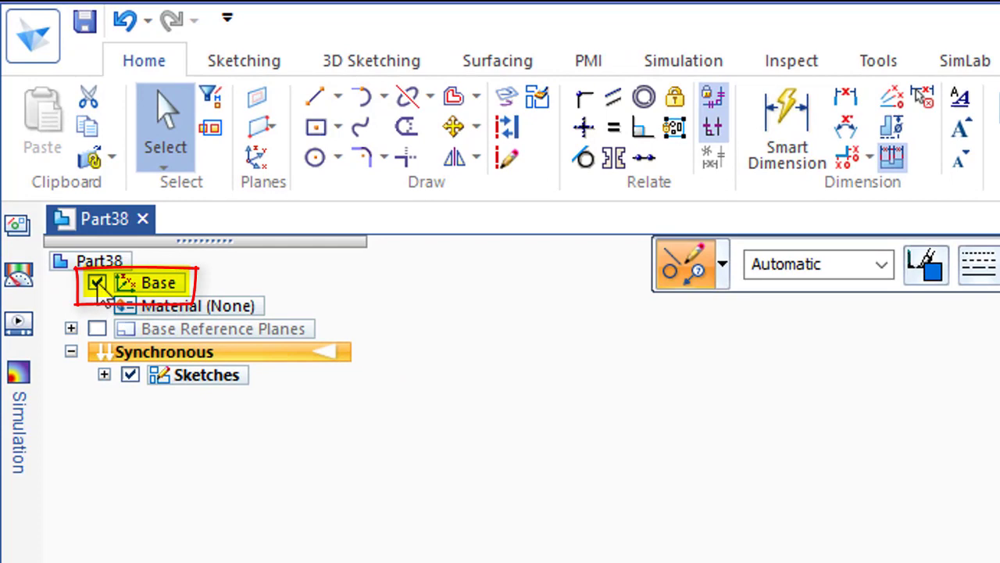
Step: Hide the Base coordinate system and drag the upper line's left endpoint slightly further
left_click(96, 284)
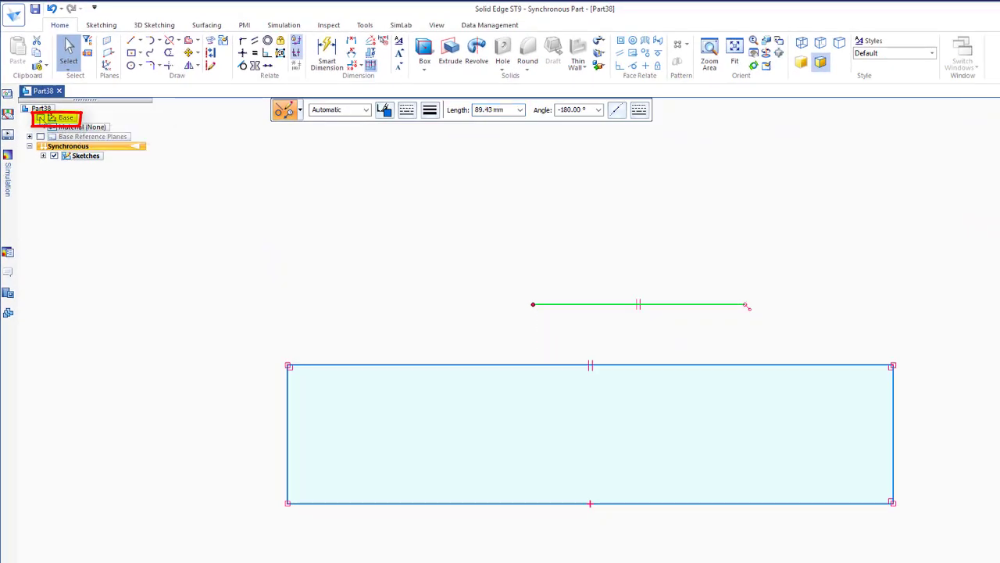
key("Escape")
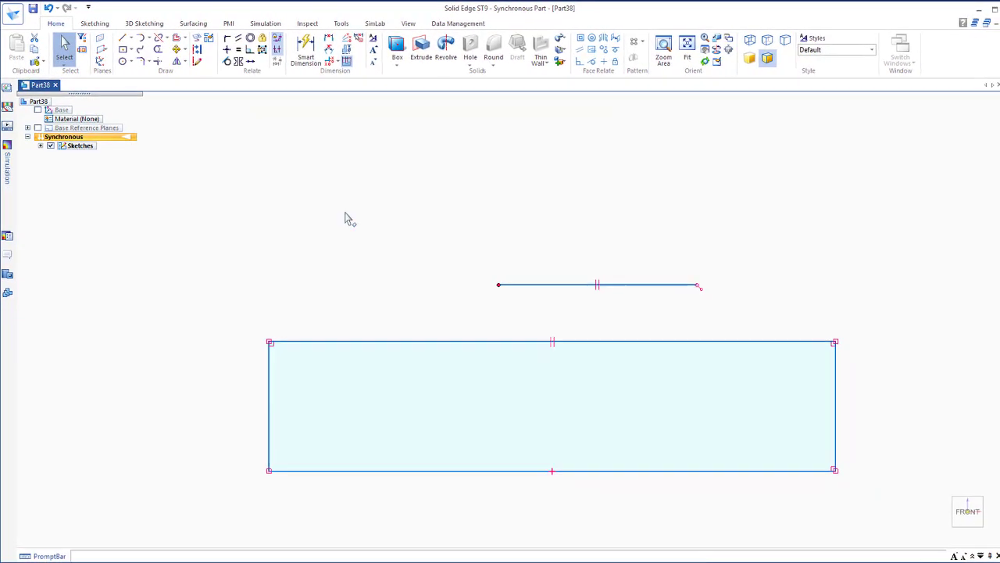
left_click(499, 285)
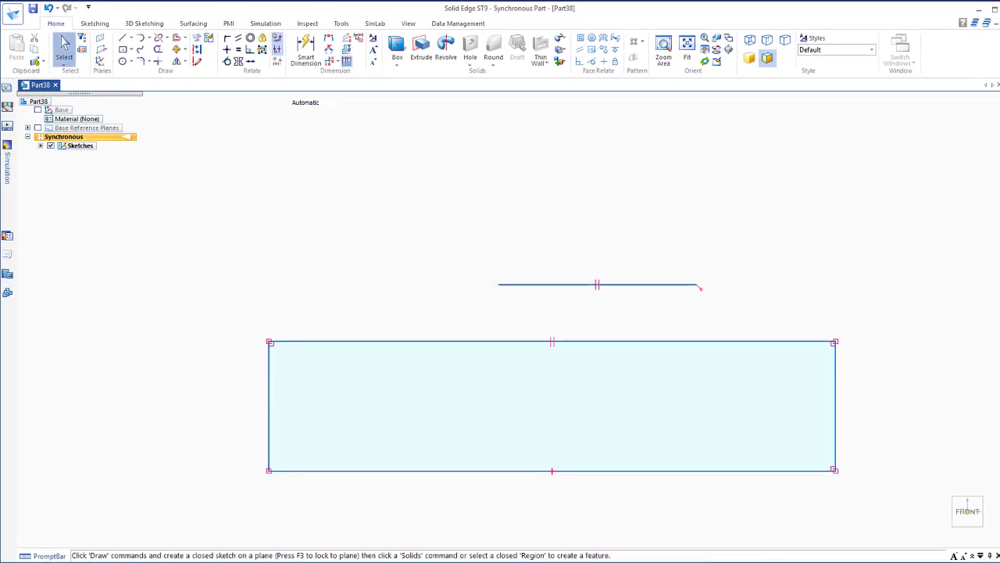
mouse_move(498, 284)
left_mouse_down()
mouse_move(516, 219)
mouse_move(505, 255)
mouse_move(509, 214)
mouse_move(496, 204)
mouse_move(466, 208)
mouse_move(508, 212)
mouse_move(375, 221)
mouse_move(375, 266)
mouse_move(711, 277)
mouse_move(449, 270)
mouse_move(491, 270)
left_mouse_up()
left_click(429, 233)
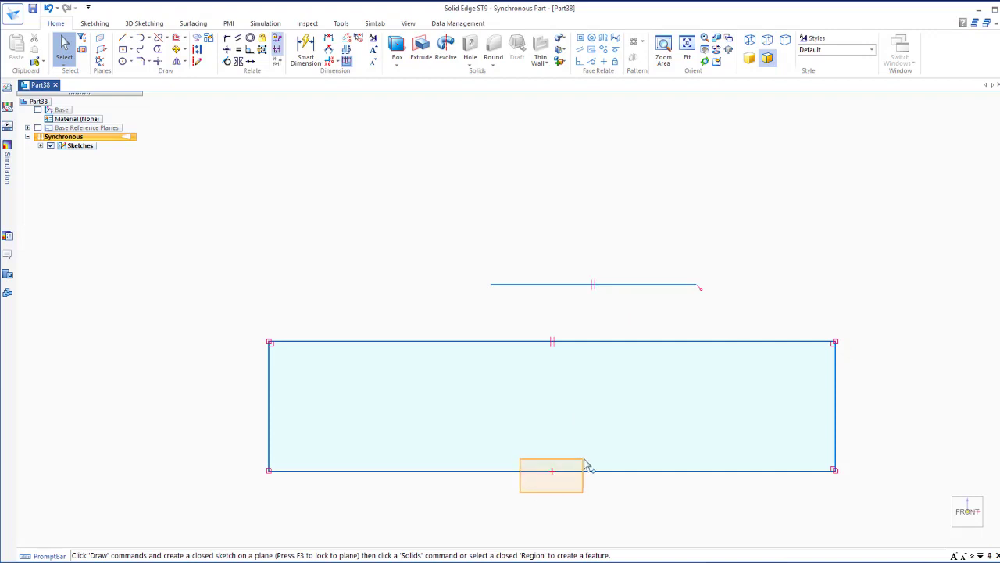
Step: Drag the upper line's left endpoint to tilt it and the parallel rectangle together
left_click(583, 469)
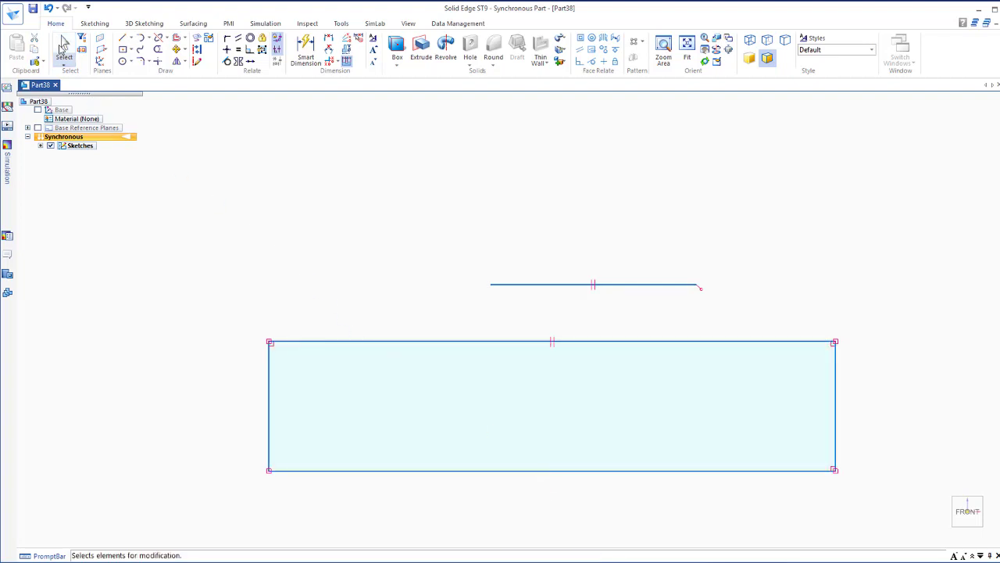
left_click(504, 285)
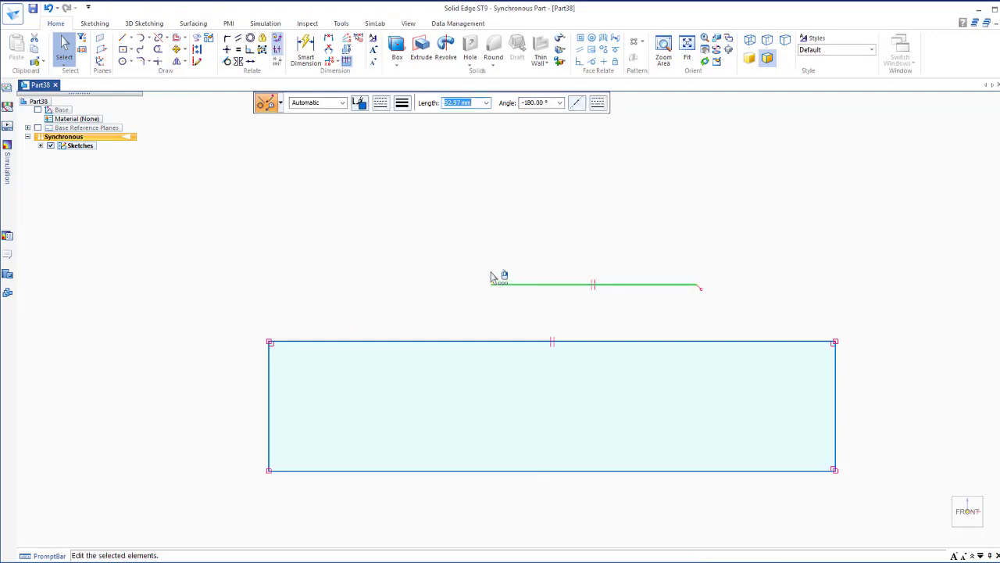
left_click_drag(492, 278, 500, 258)
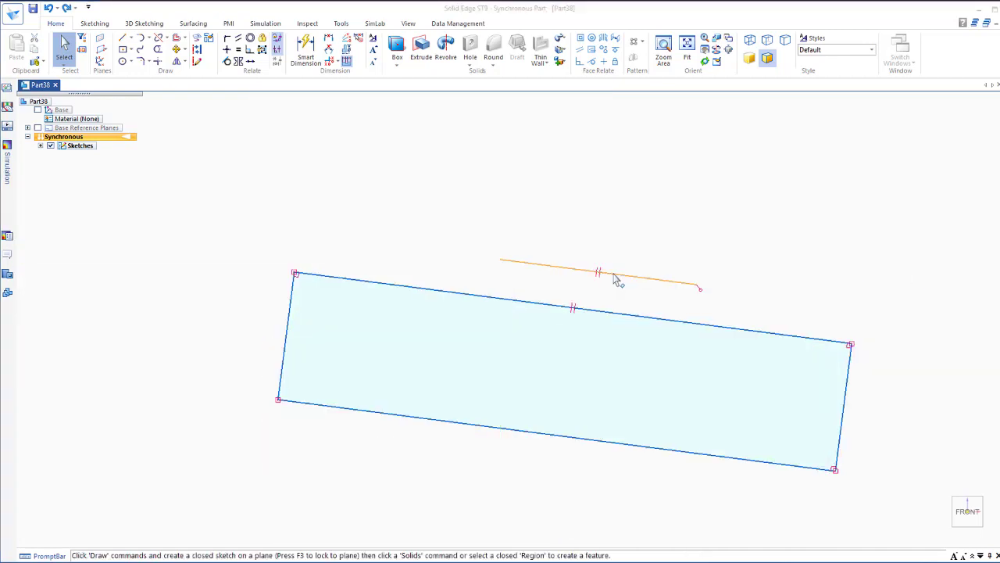
Step: Draw three separate short lines at different angles above the tilted rectangle
left_click(250, 62)
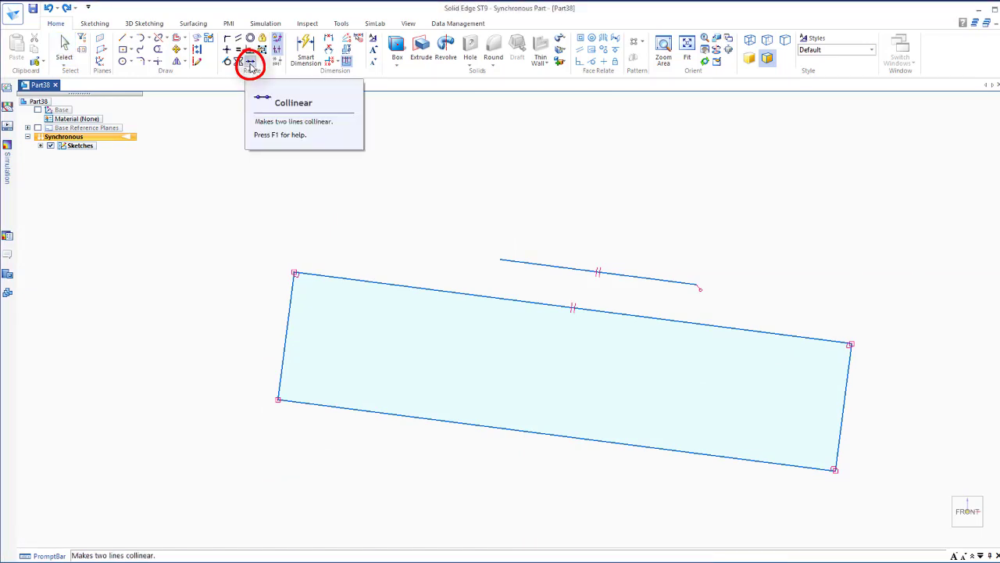
left_click(122, 38)
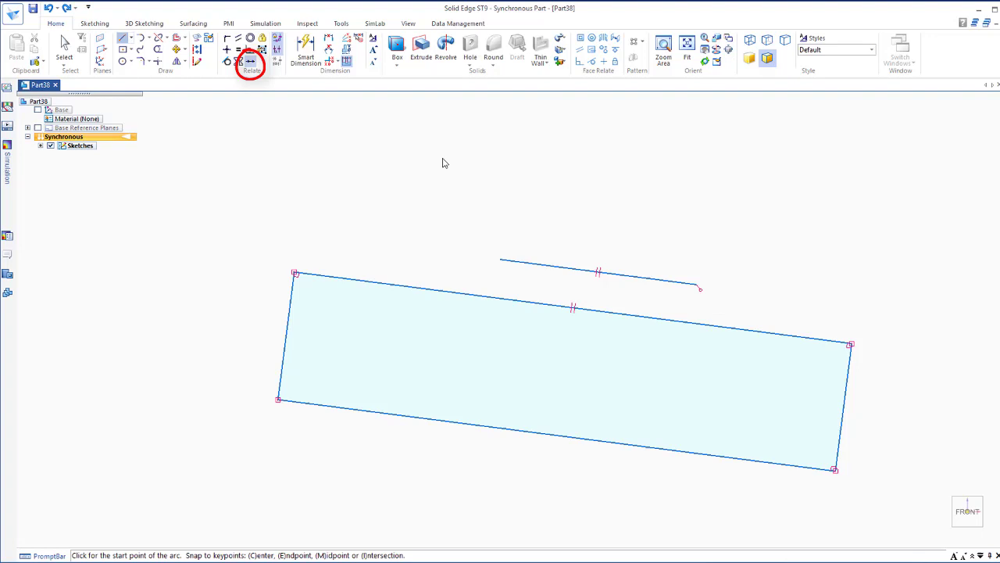
left_click(813, 142)
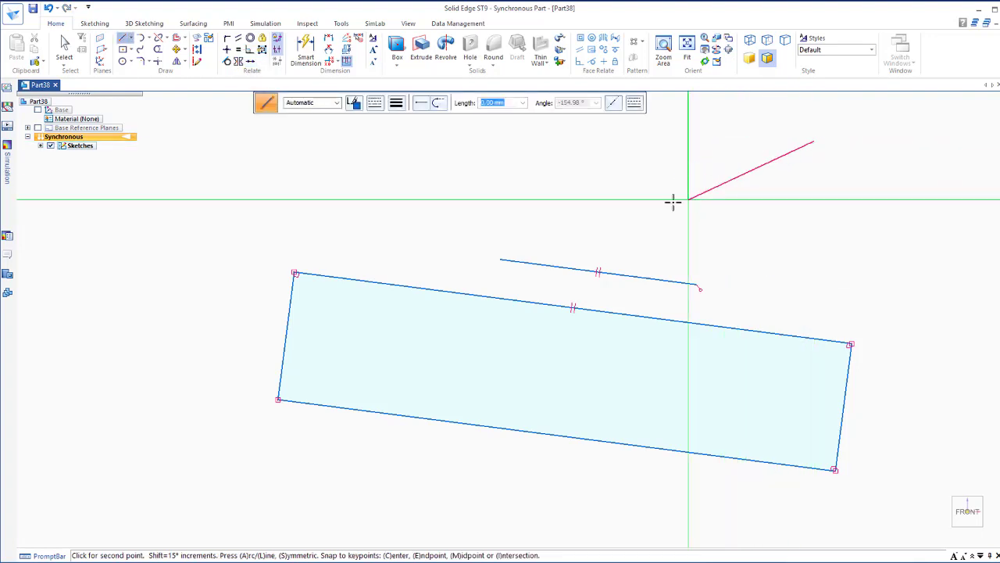
left_click(689, 199)
right_click(588, 204)
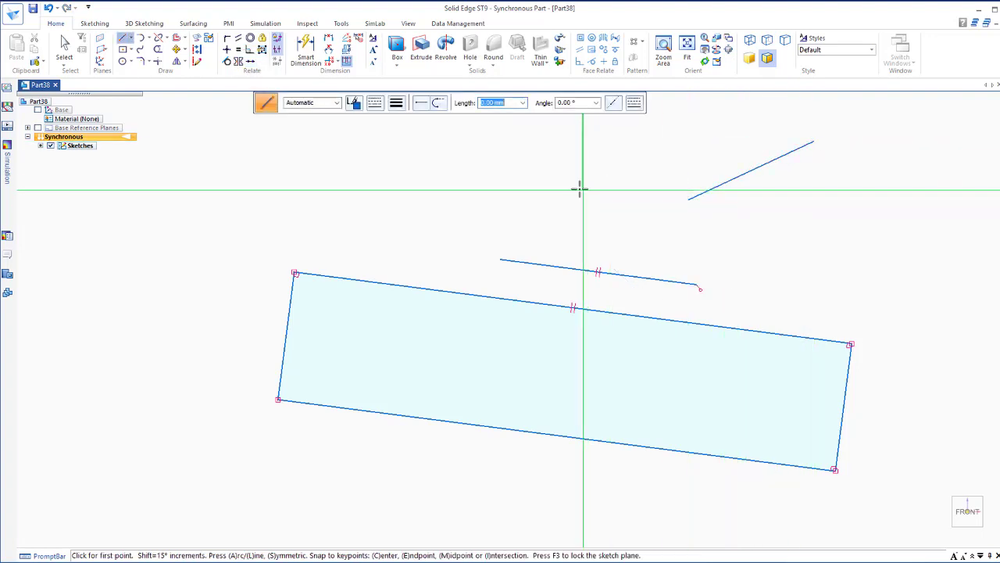
left_click(604, 224)
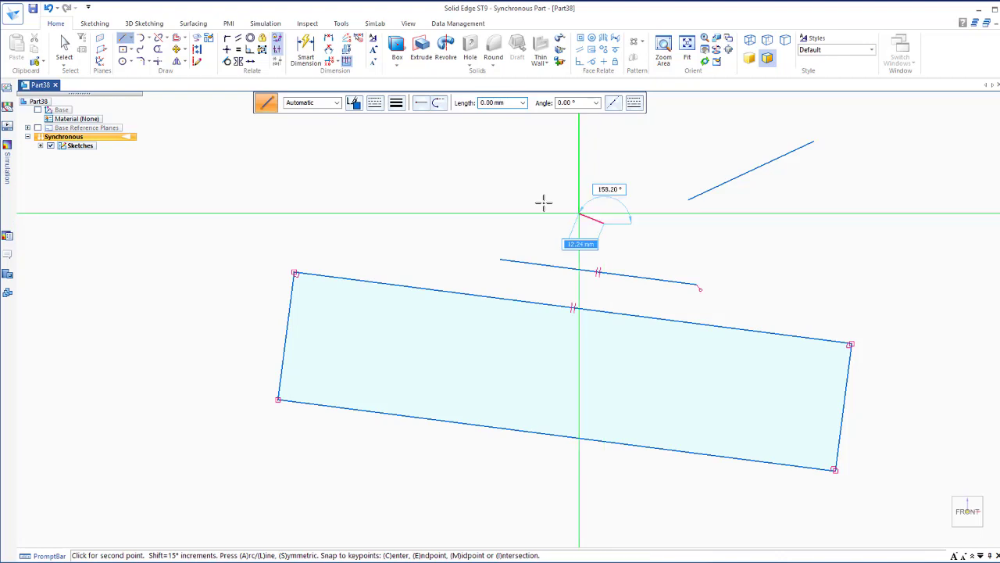
left_click(470, 184)
right_click(388, 207)
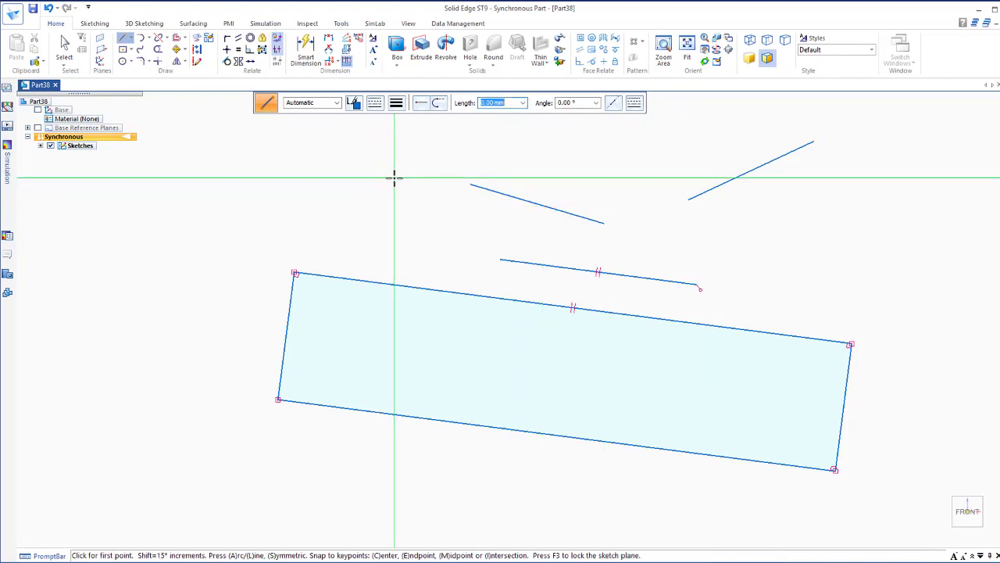
left_click(393, 179)
left_click(279, 233)
right_click(220, 200)
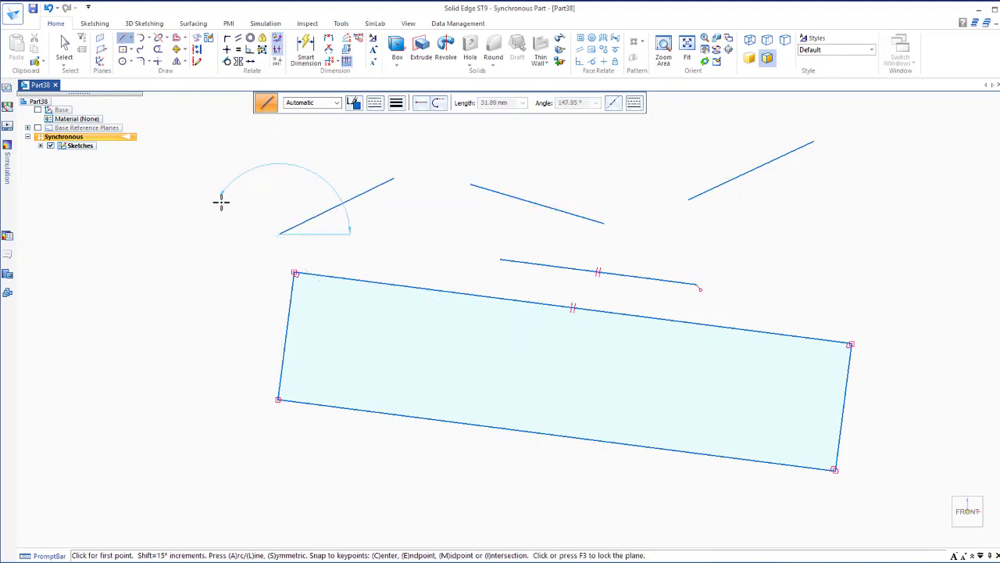
left_click(250, 63)
Step: Make the middle and left short lines collinear with the upper-right line
left_click(250, 63)
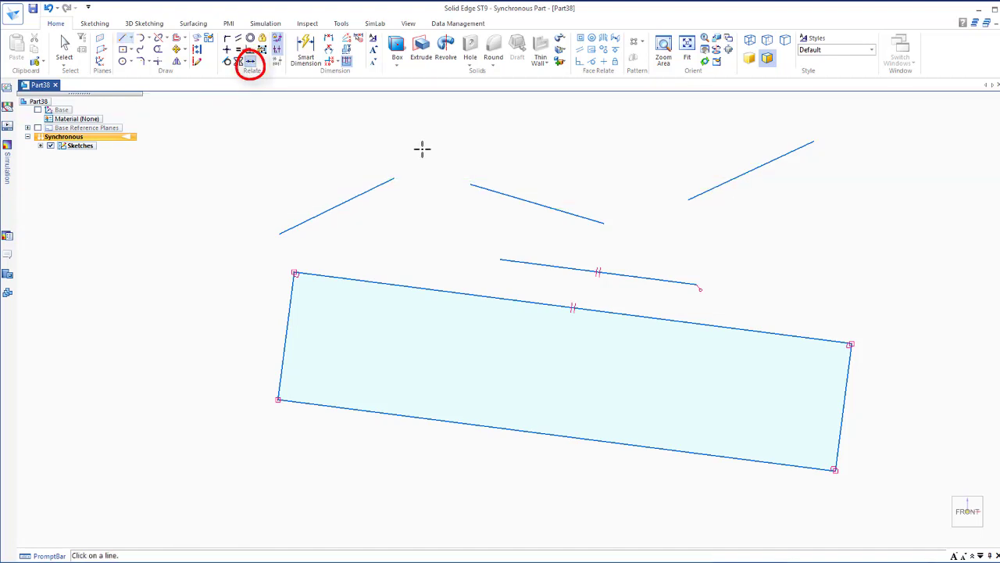
left_click(588, 218)
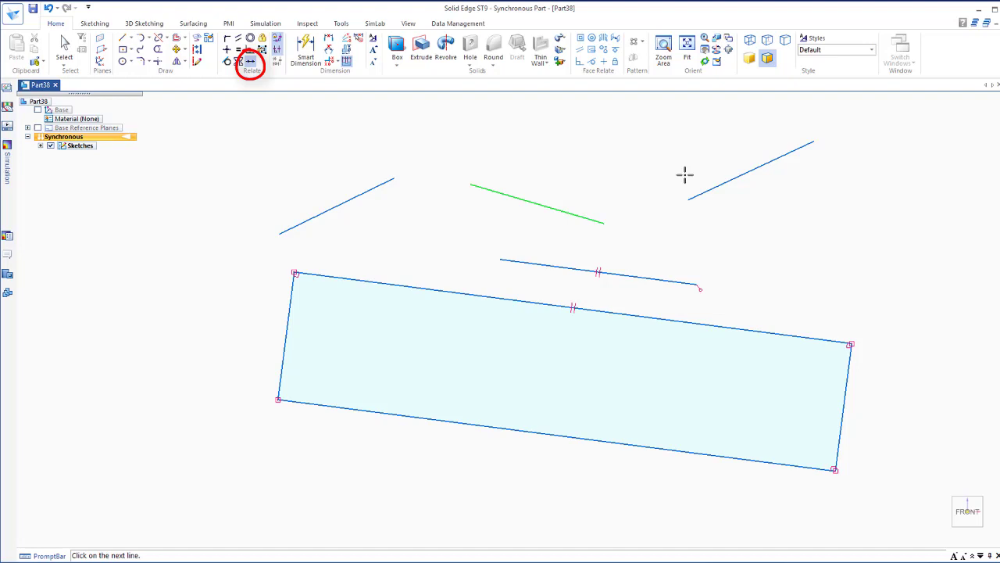
left_click(719, 185)
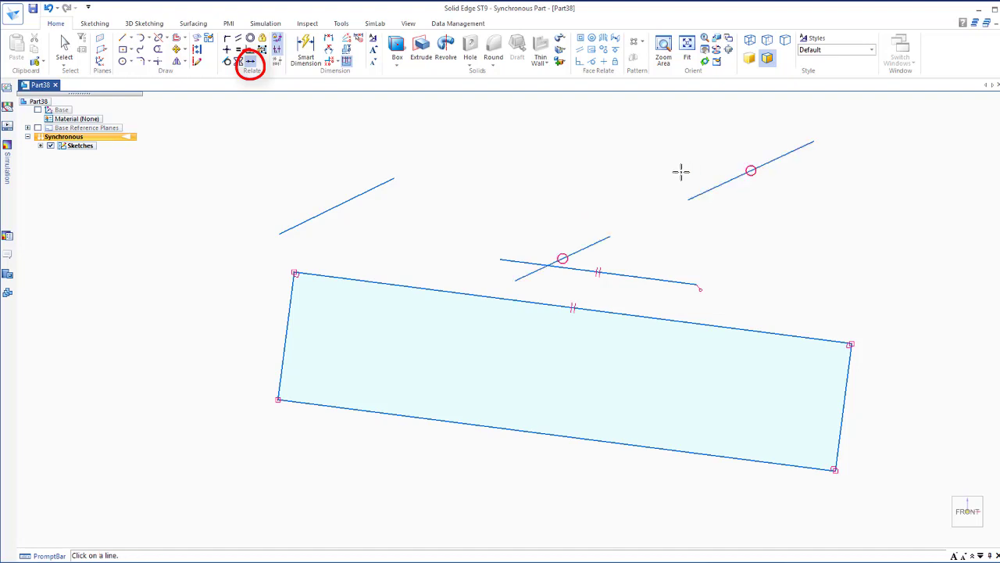
left_click(388, 181)
left_click(699, 195)
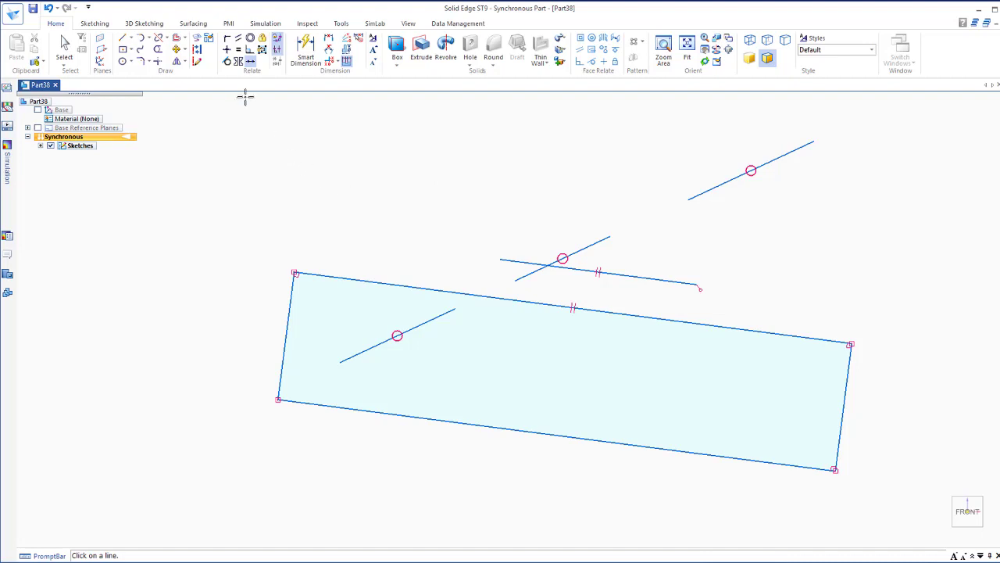
Step: Make the collinear short lines parallel to the rectangle's long edge
left_click(239, 38)
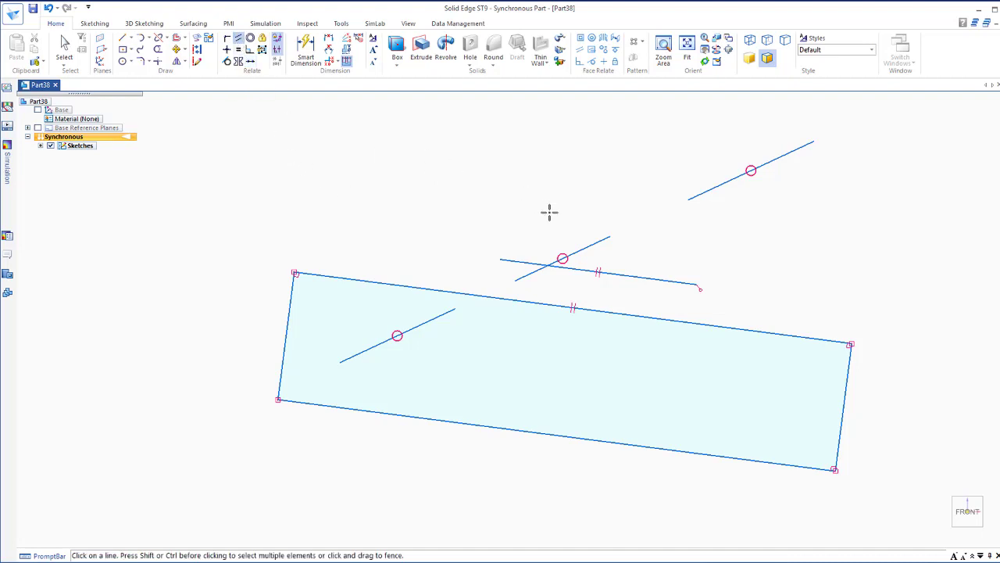
left_click(597, 242)
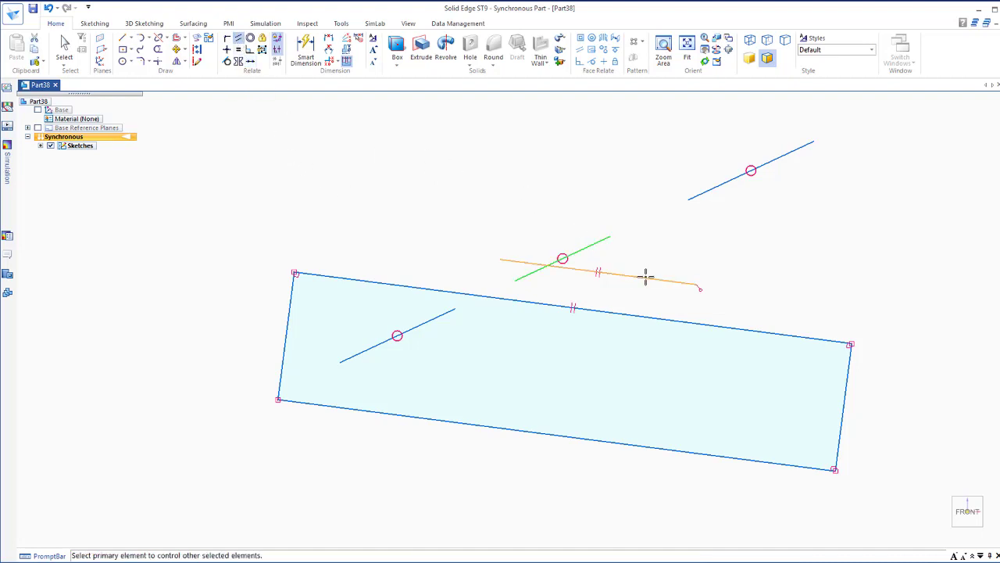
left_click(646, 278)
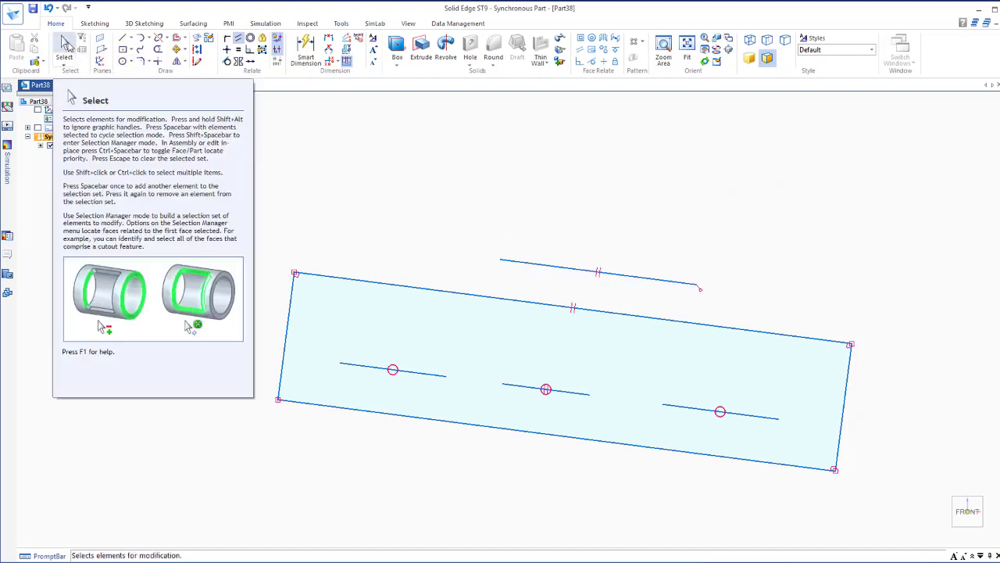
Step: Drag a short line's end to tilt the whole rectangle set more steeply
left_click(66, 46)
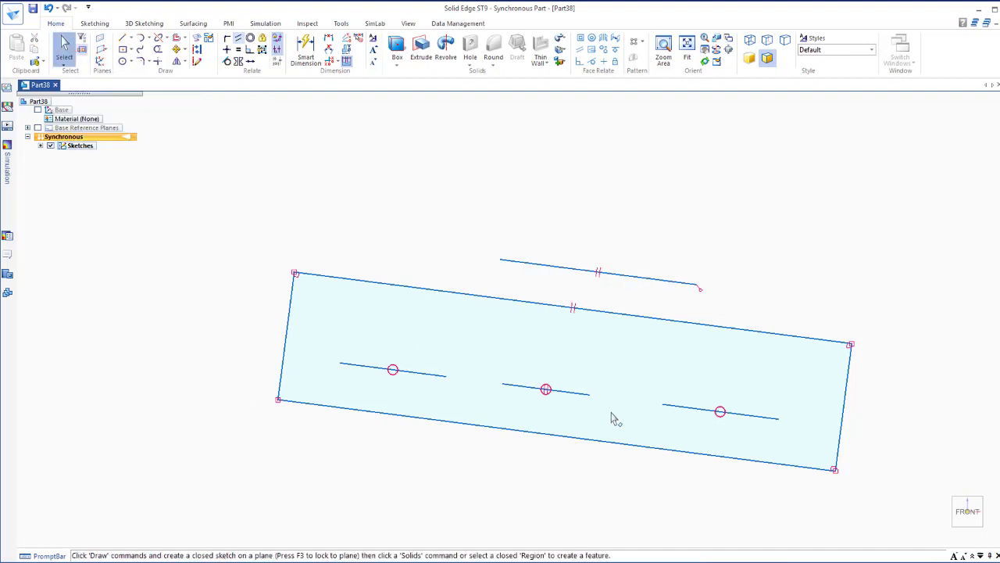
left_click(531, 262)
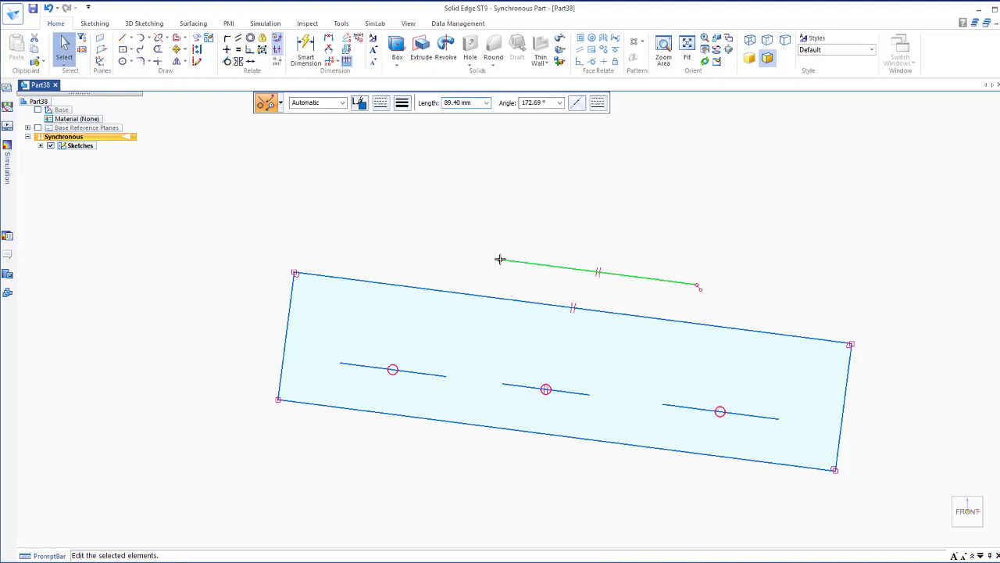
left_click_drag(500, 256, 528, 251)
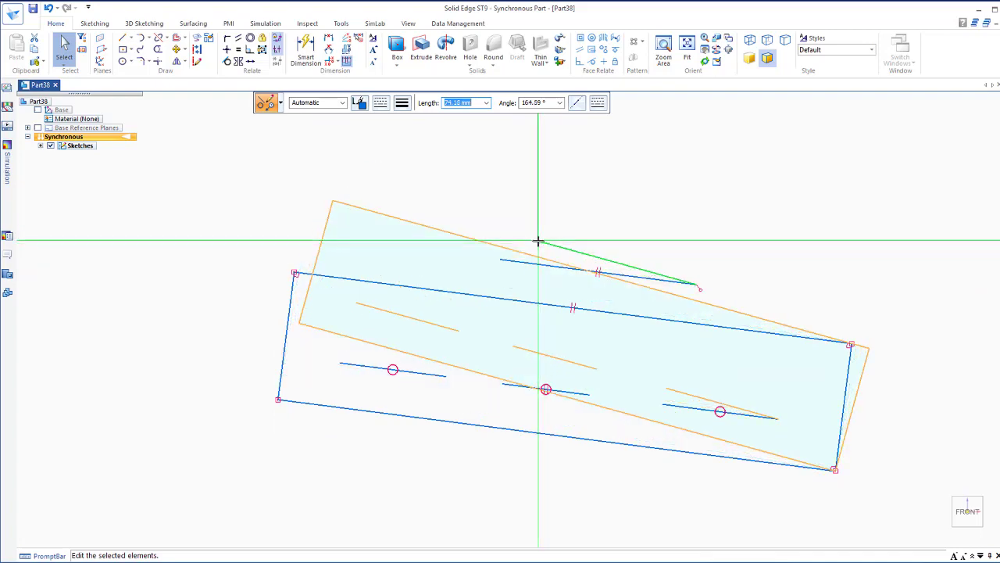
left_click(537, 241)
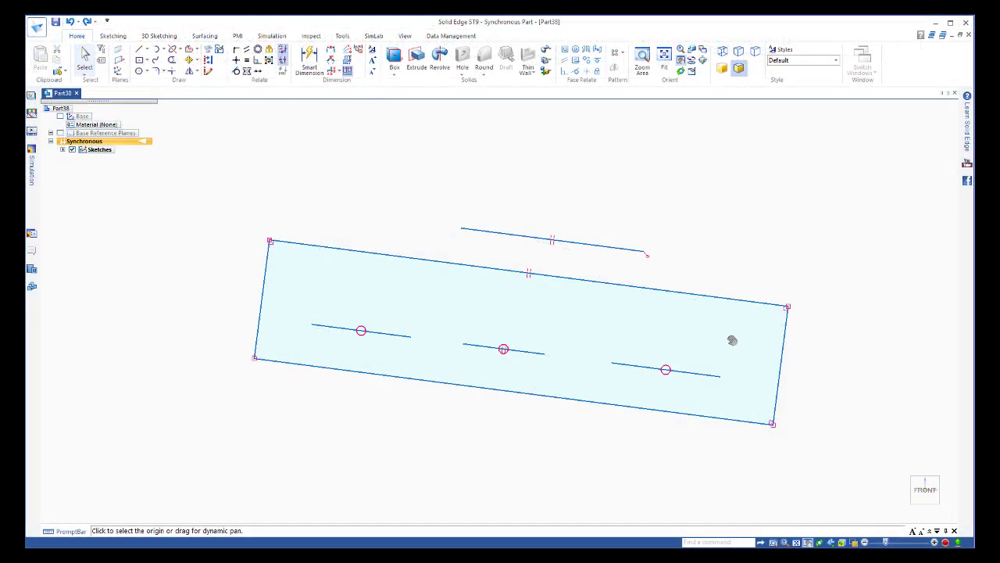
mouse_move(730, 340)
left_mouse_down()
mouse_move(695, 363)
mouse_move(508, 409)
mouse_move(364, 431)
mouse_move(368, 413)
left_mouse_up()
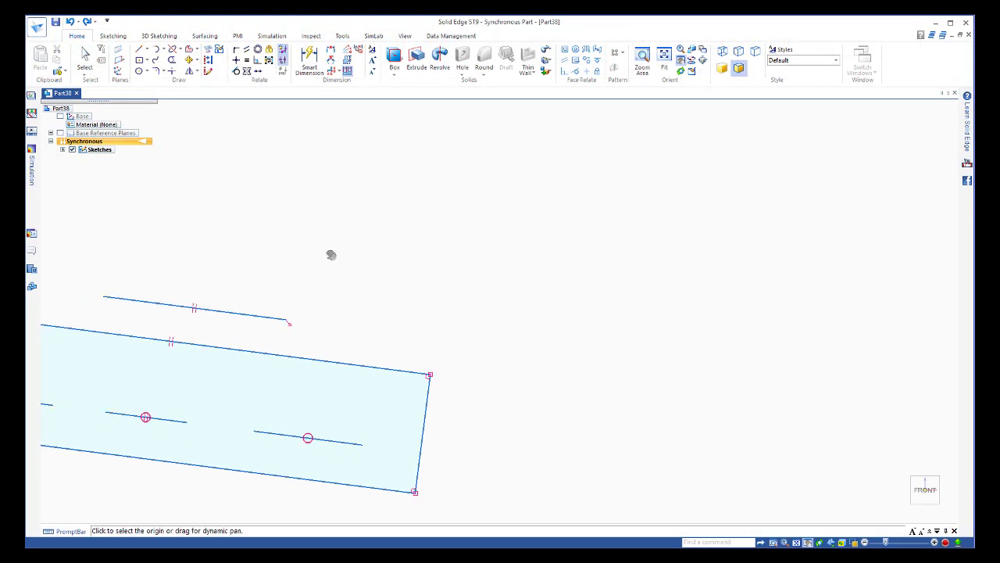
Step: Draw two separate slanted lines to the right of the rectangle
key("Escape")
left_click(139, 49)
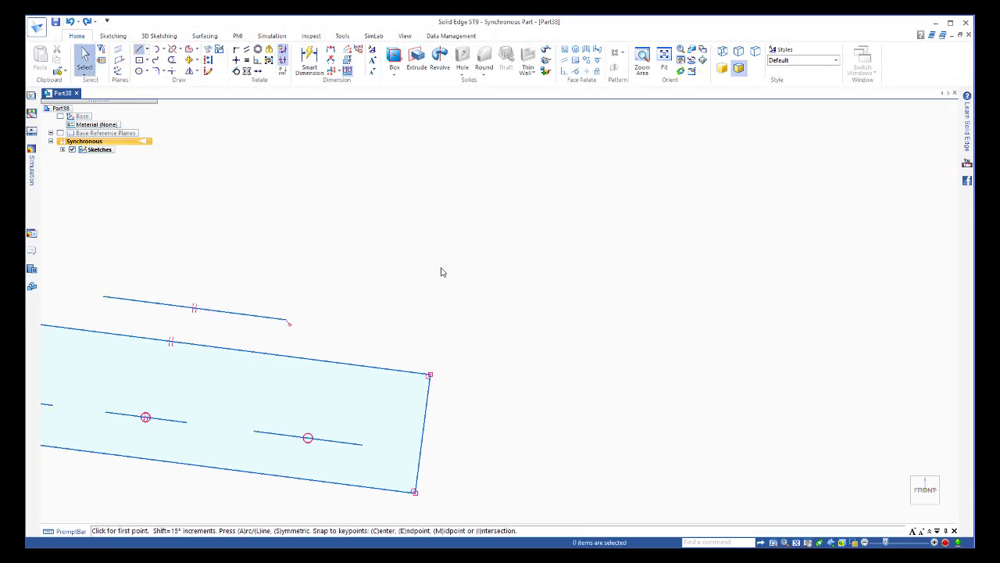
left_click(524, 366)
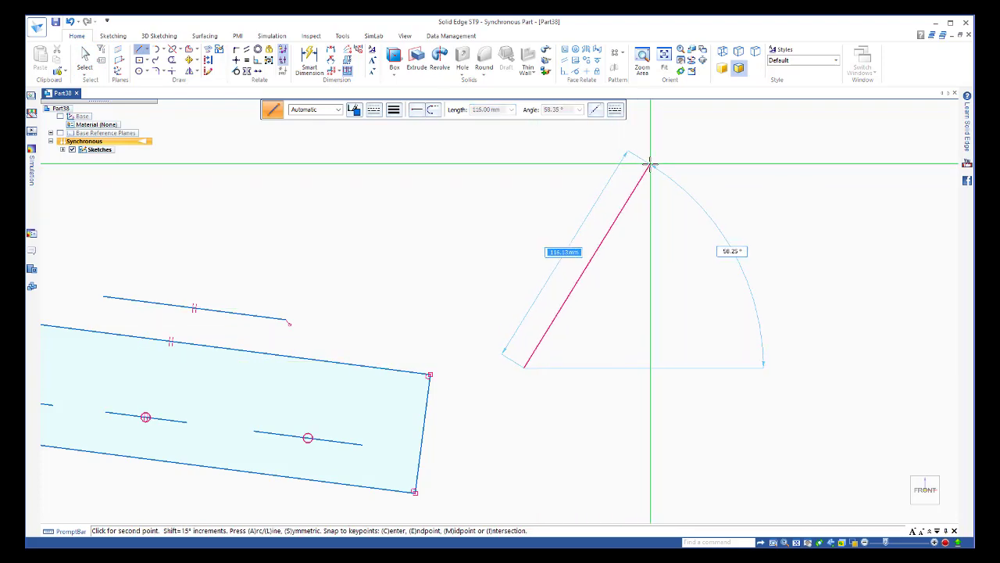
left_click(649, 165)
right_click(652, 287)
left_click(596, 372)
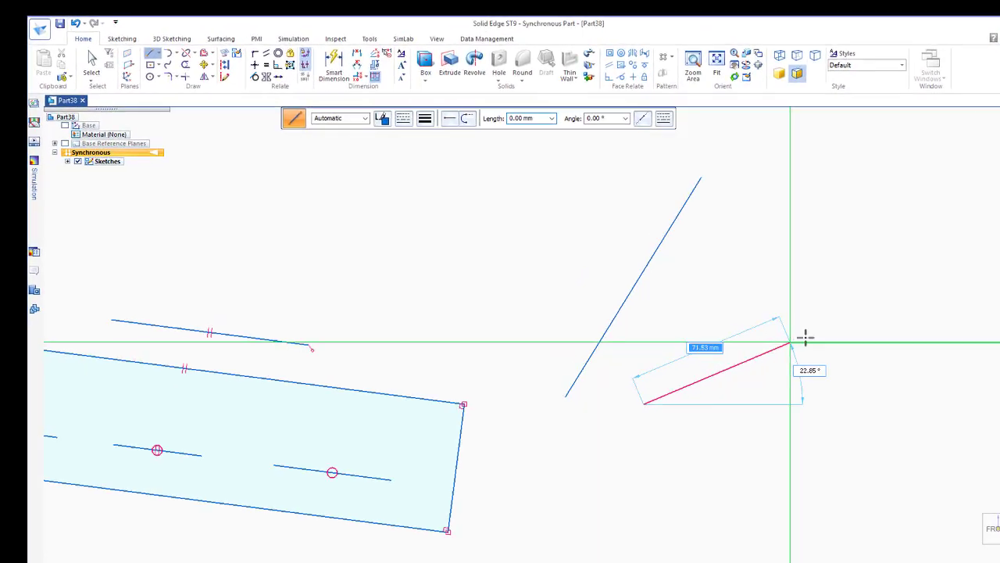
left_click(846, 271)
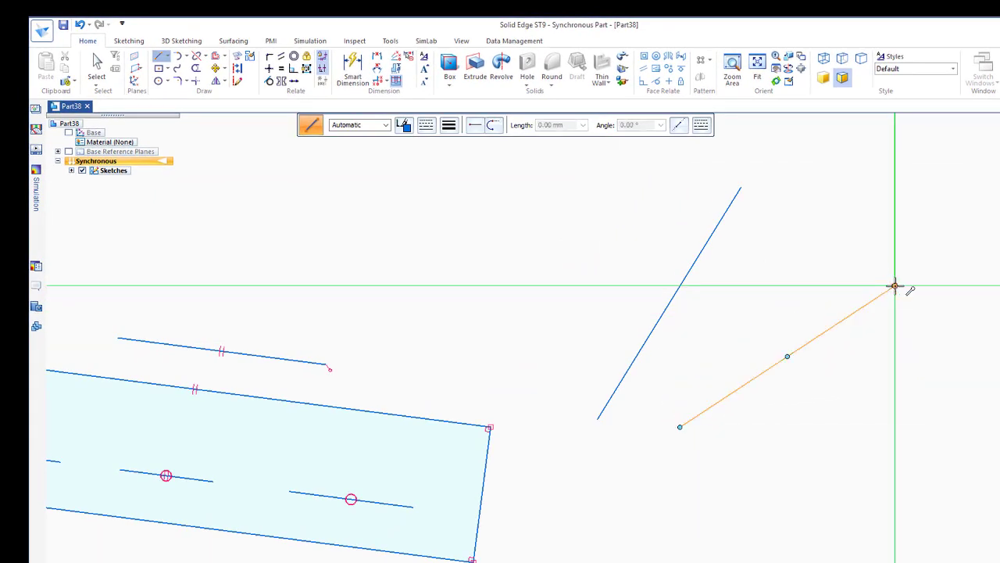
right_click(895, 287)
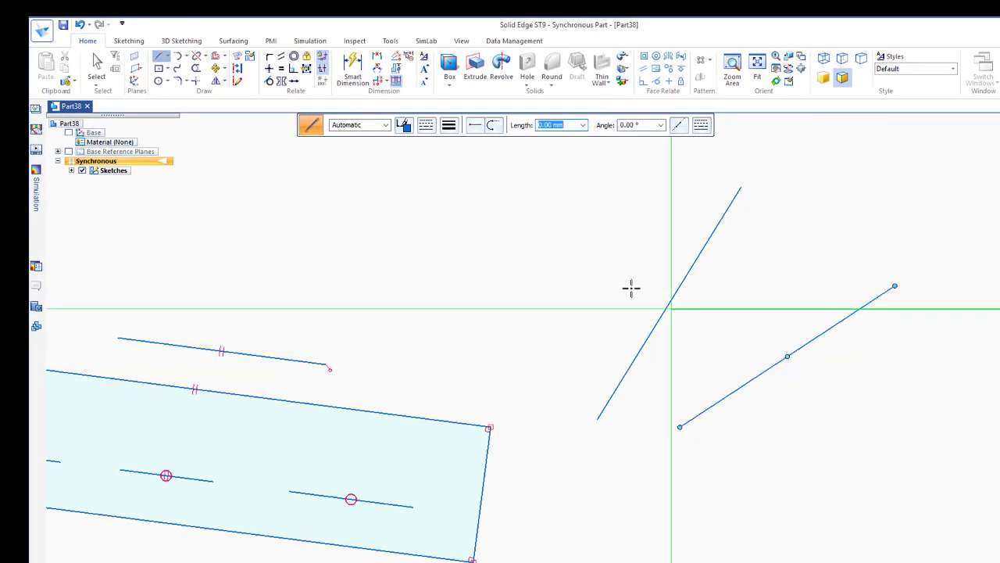
Step: Constrain the steep line vertical and the shallower line horizontal, reapplying after undoing
left_click(269, 70)
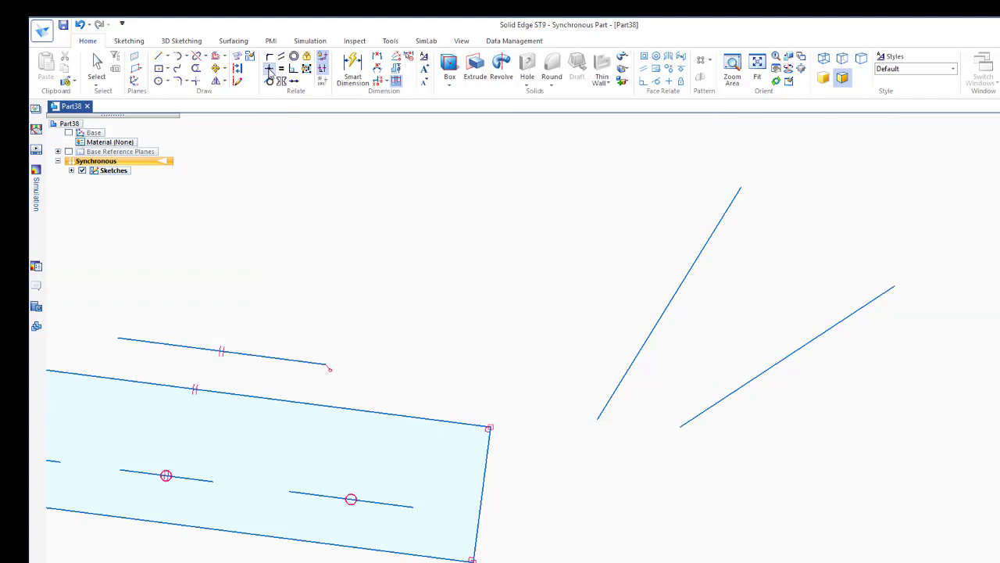
left_click(622, 382)
left_click(716, 403)
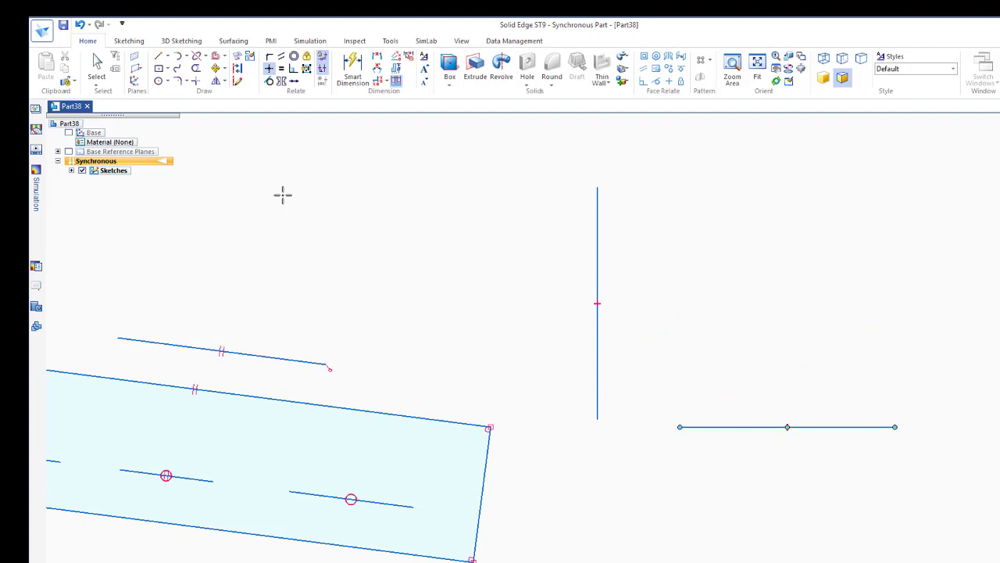
left_click(80, 24)
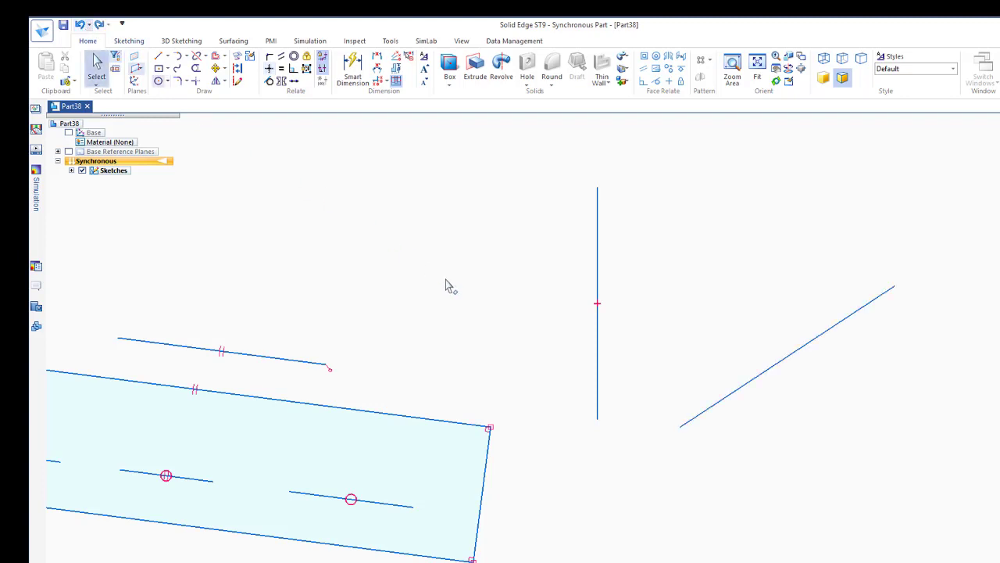
left_click(79, 25)
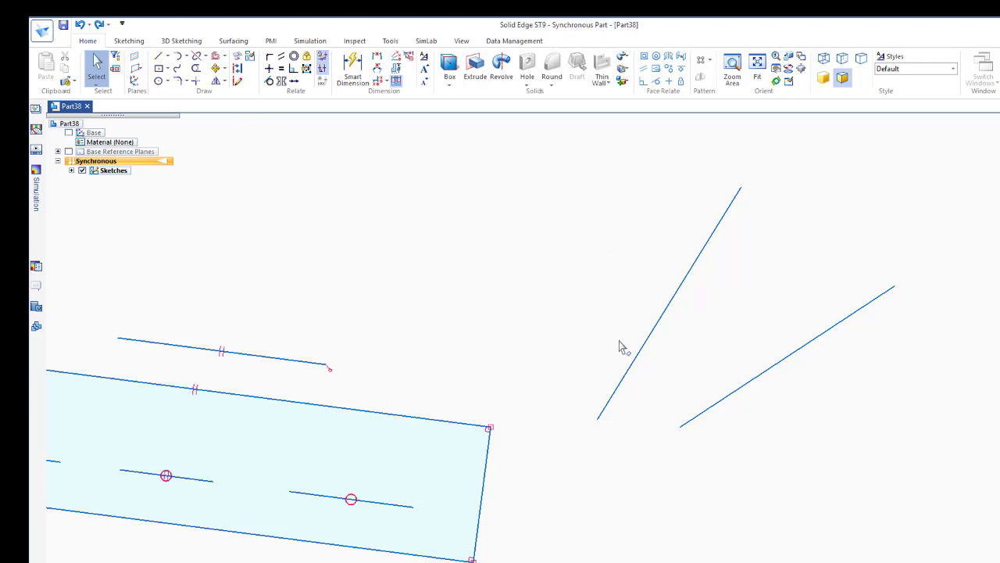
left_click(269, 68)
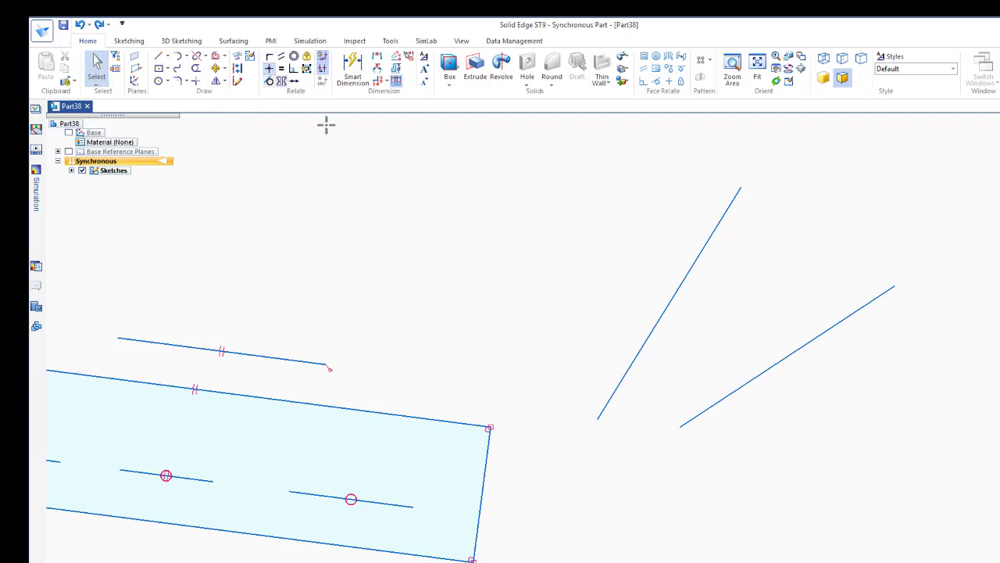
left_click(636, 354)
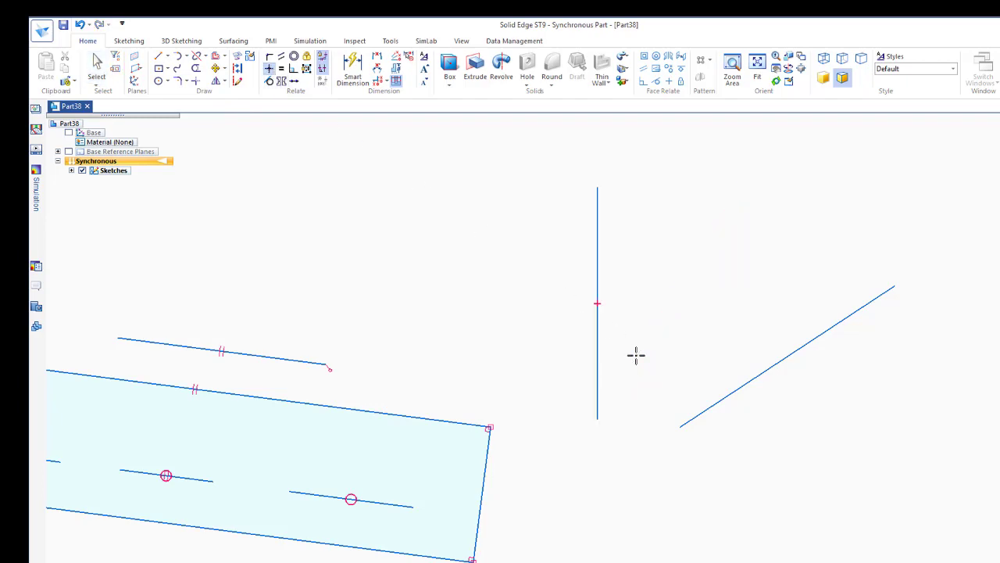
left_click(729, 395)
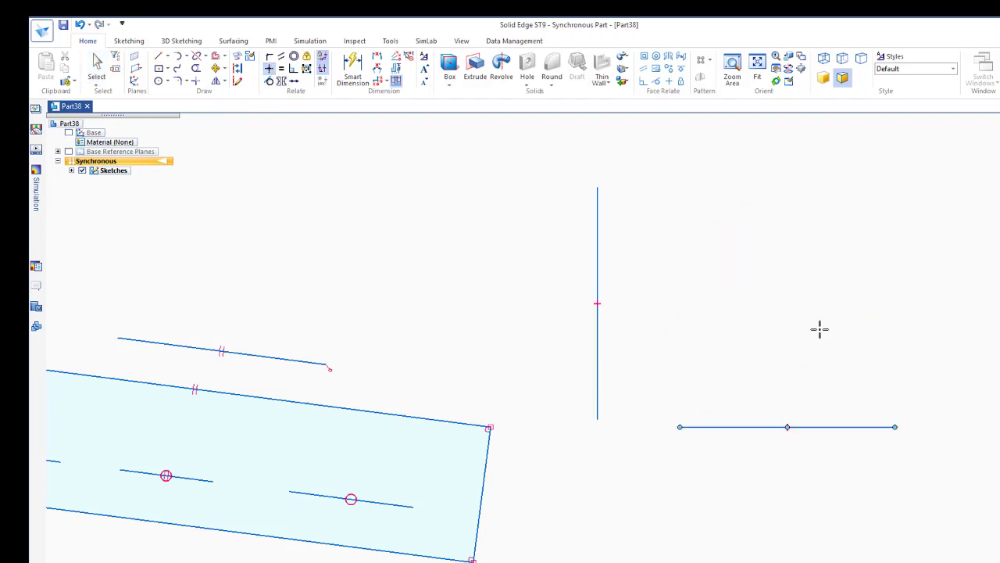